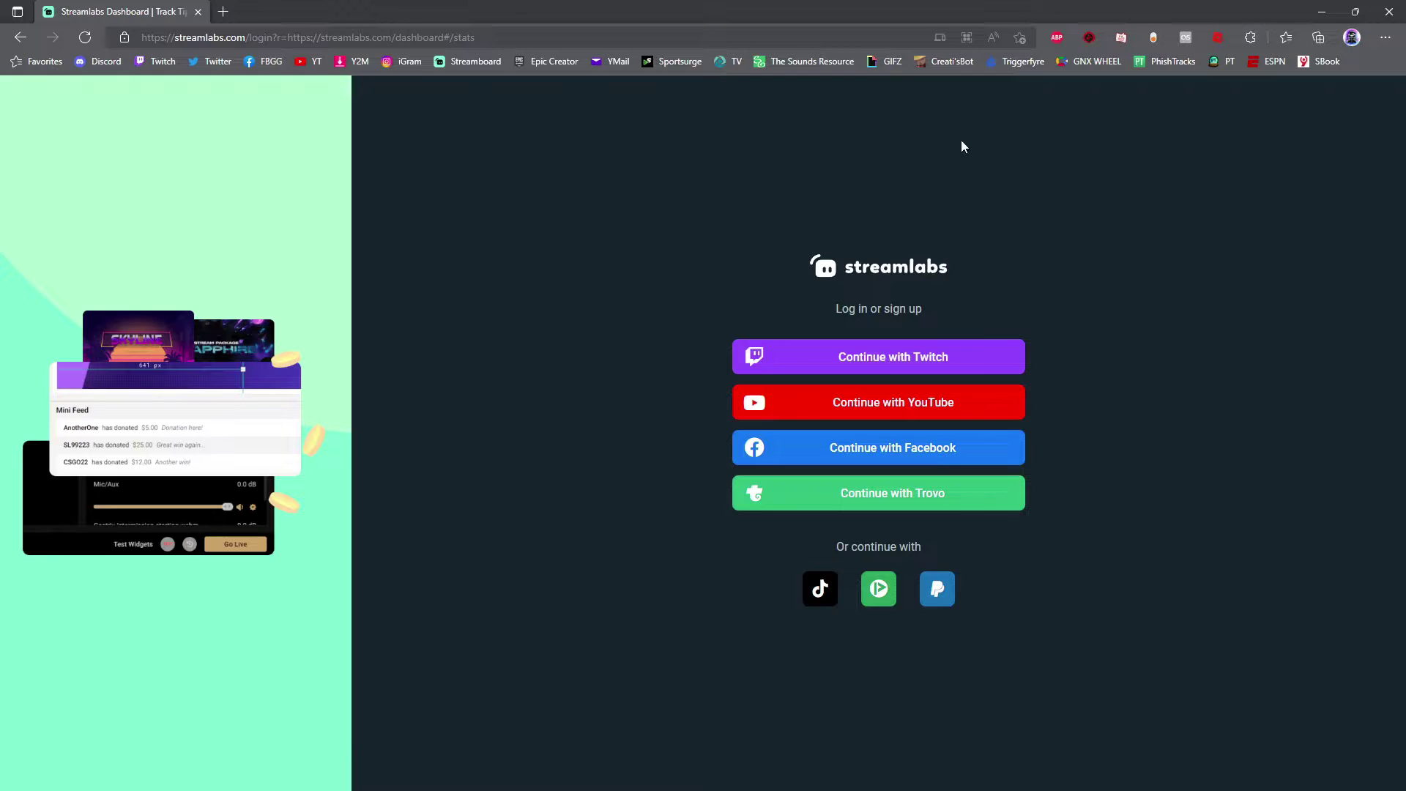
left_click_drag(474, 38, 118, 44)
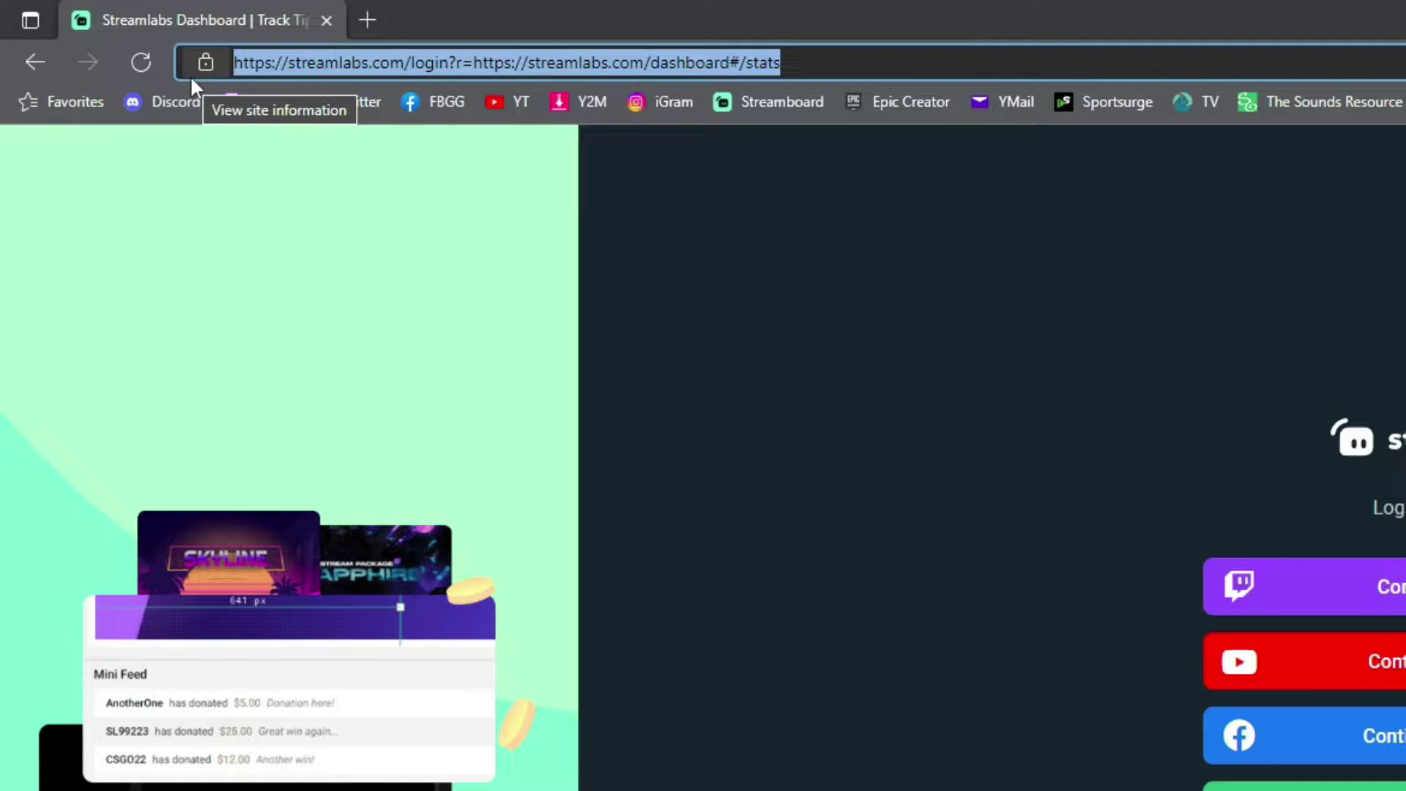
left_click(1054, 363)
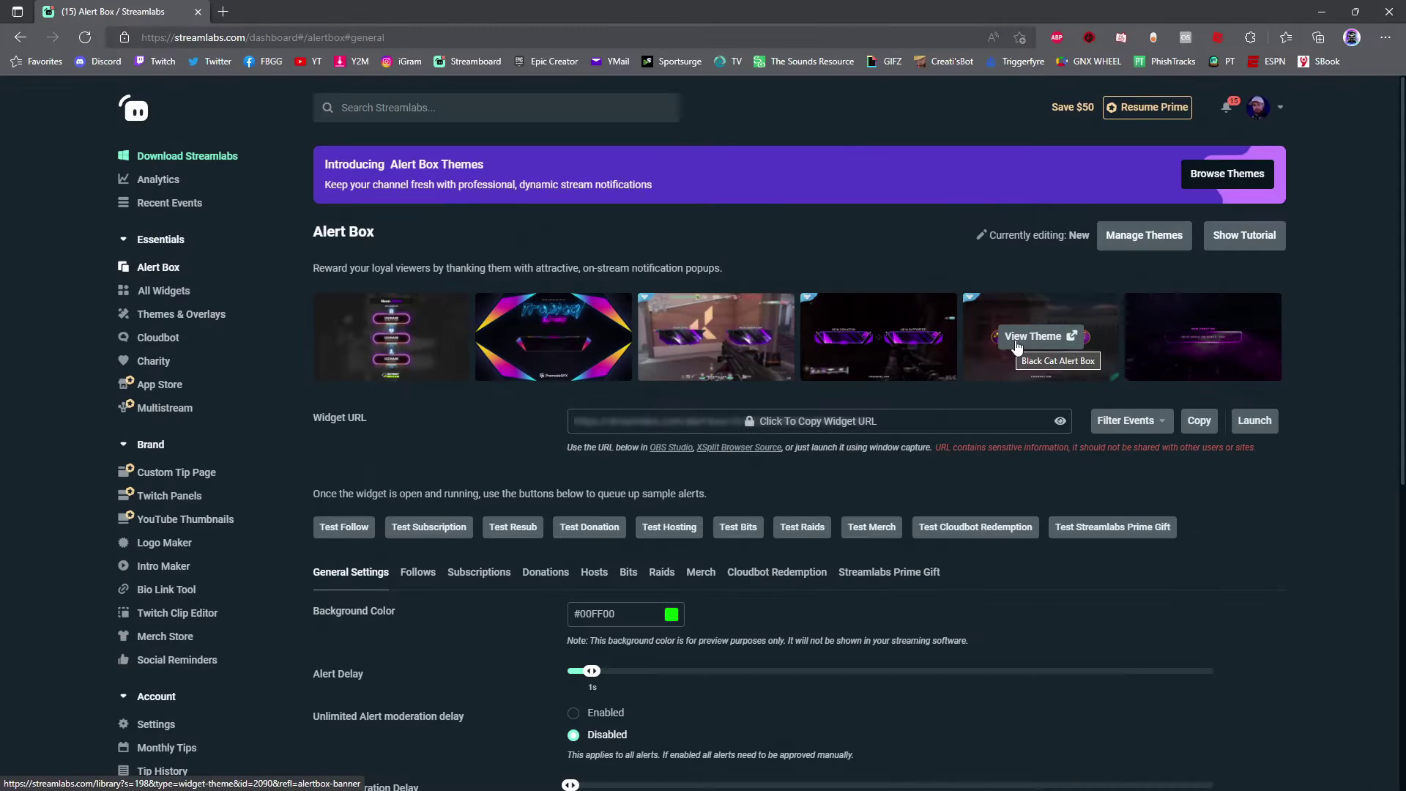
Browse the Follows, Subscriptions, Donations, Hosts, Bits and Raids alert settings tabs on the Alert Box page.
scroll(1017, 344, "down", 3)
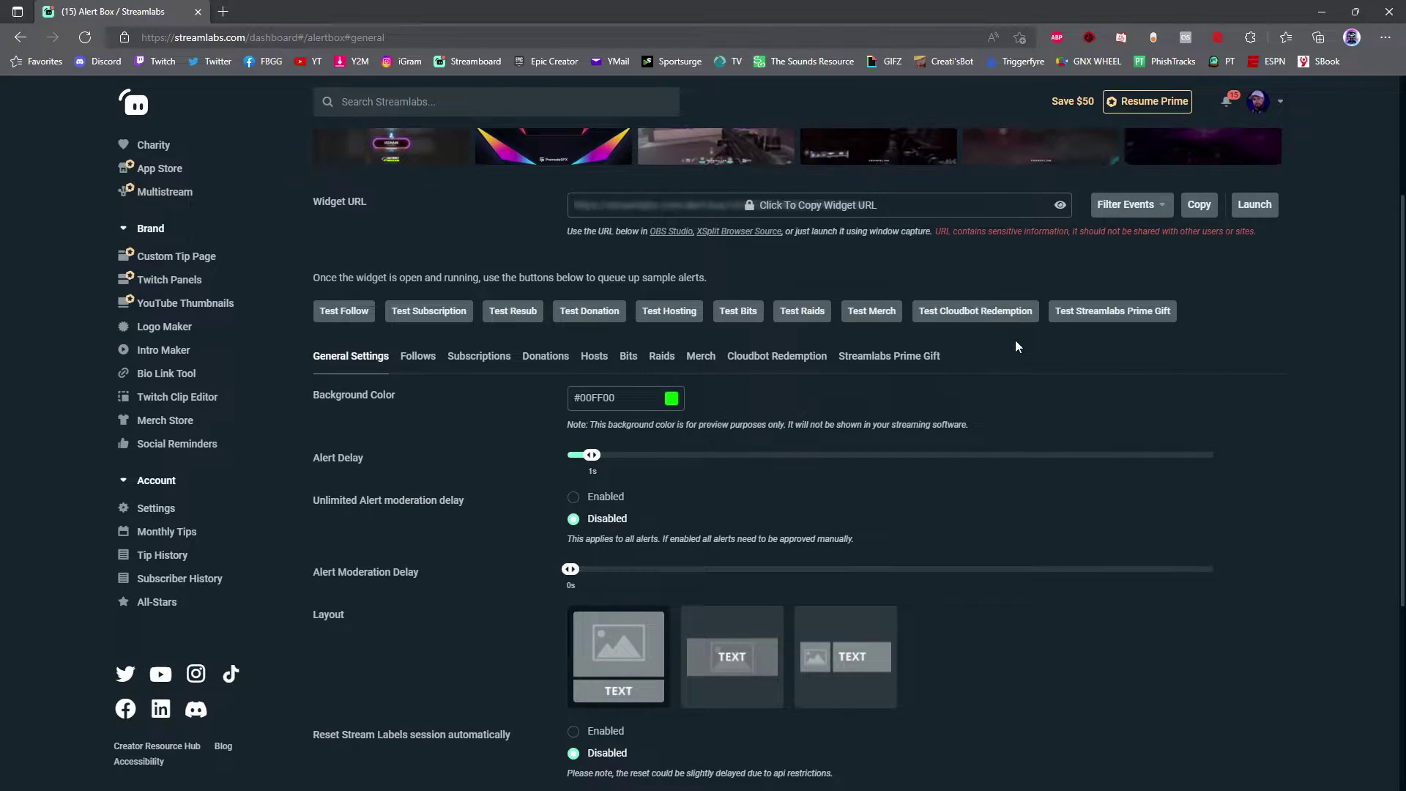
left_click(429, 366)
left_click(480, 472)
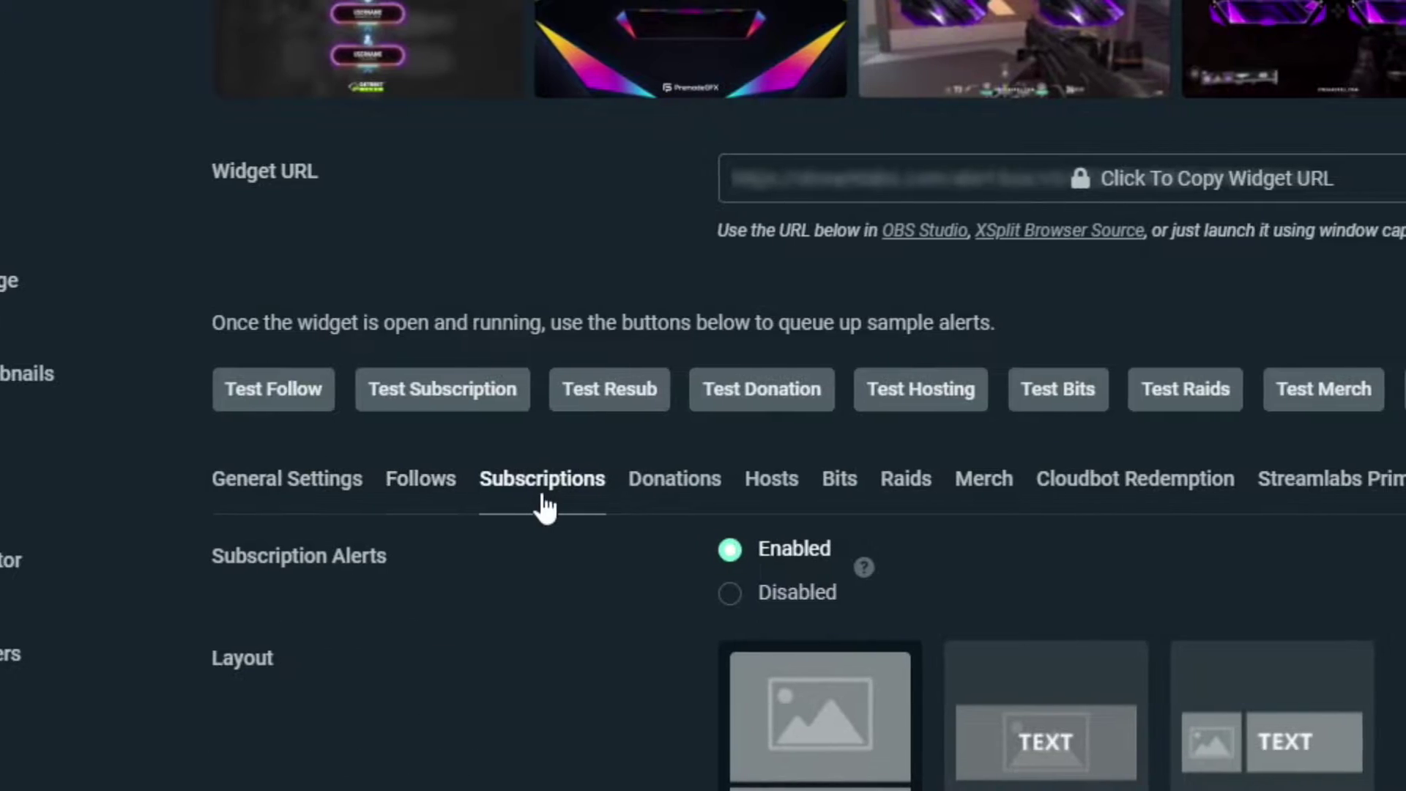
left_click(684, 483)
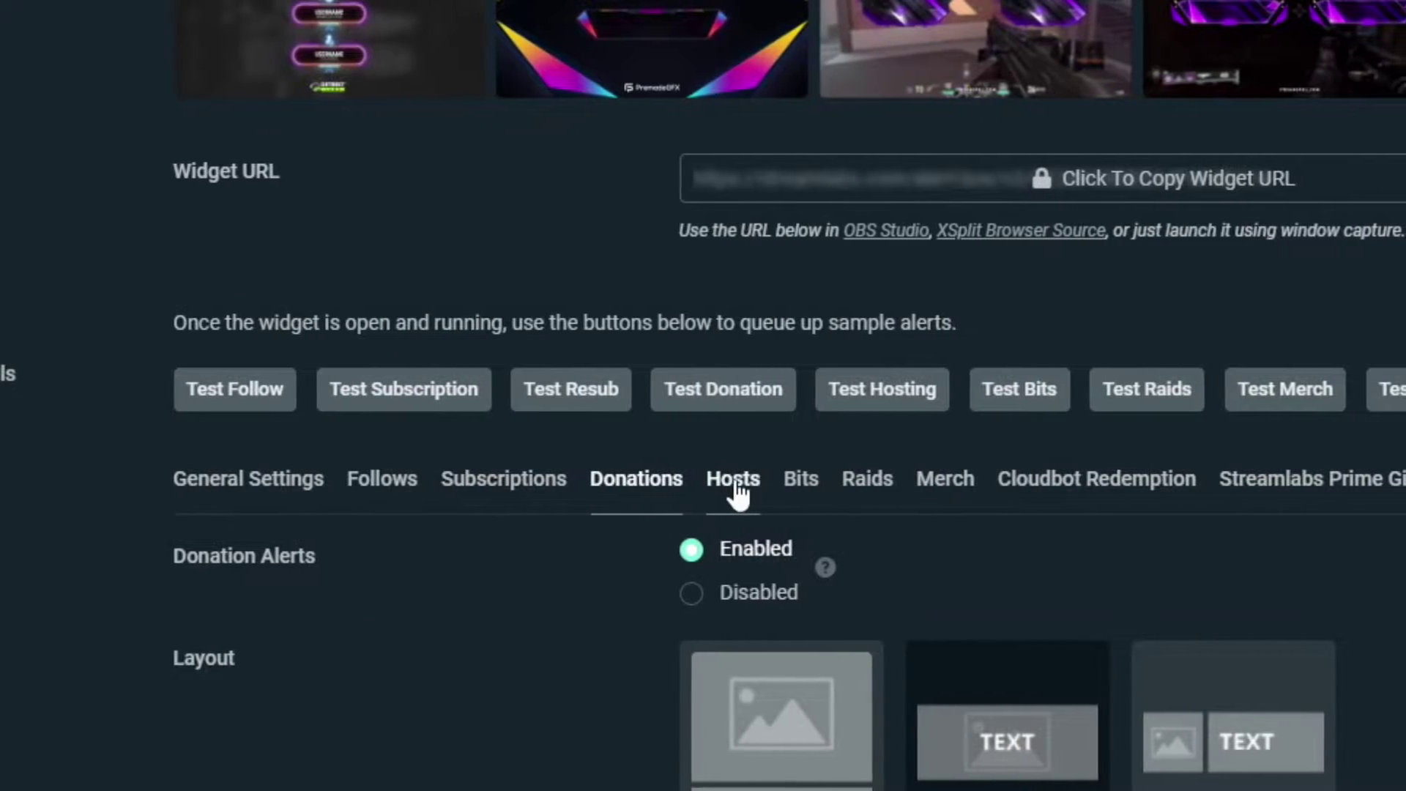
left_click(735, 487)
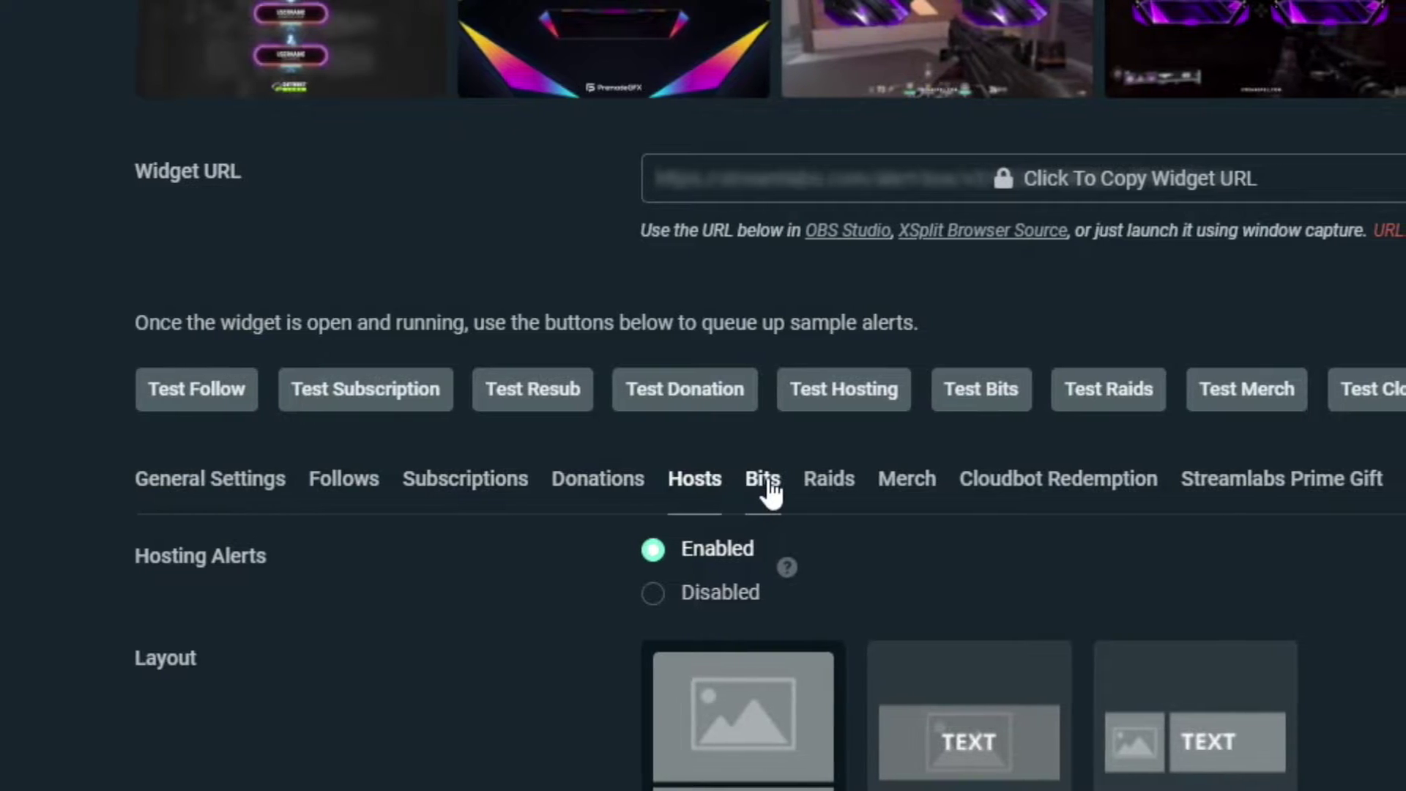
left_click(769, 491)
left_click(842, 494)
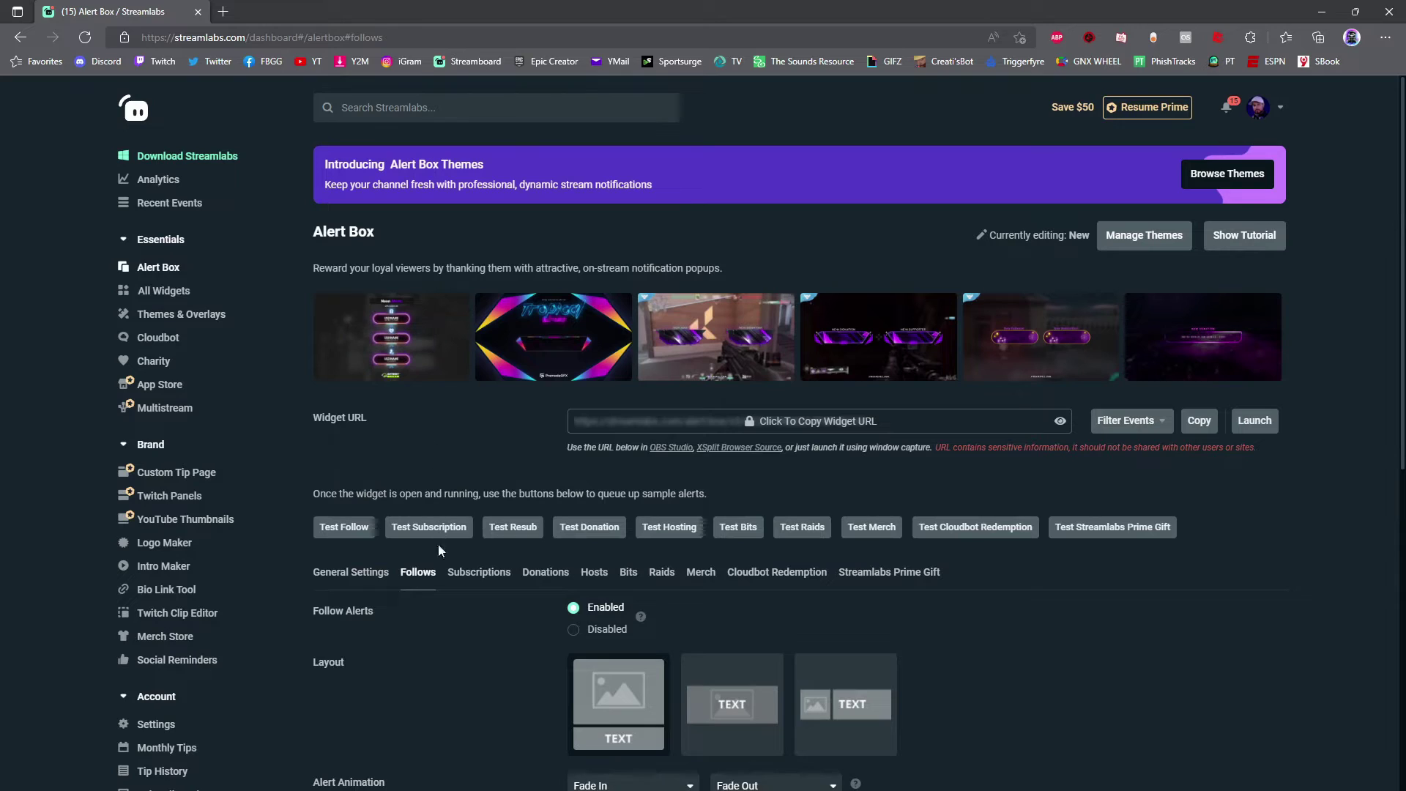
scroll(421, 578, "down", 3)
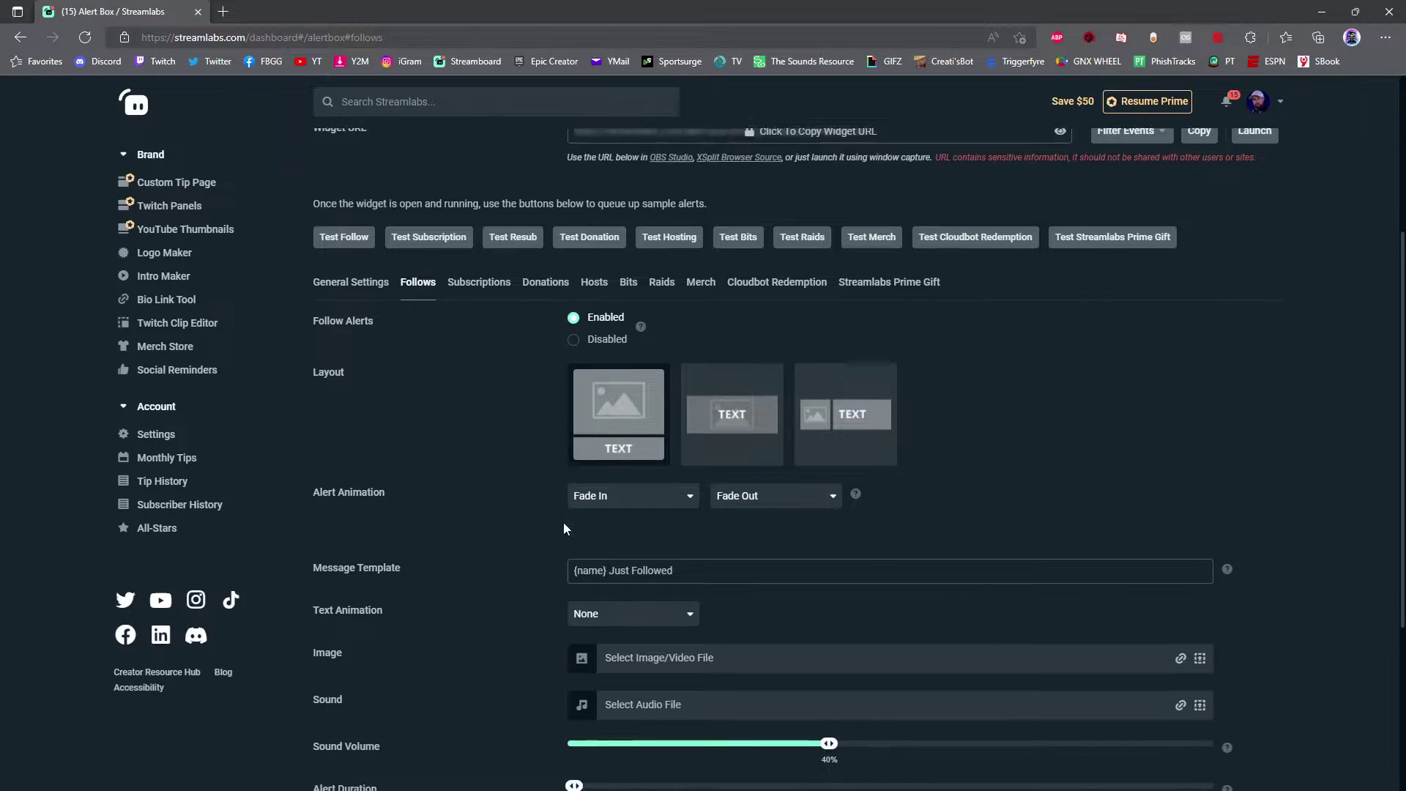
scroll(468, 498, "down", 1)
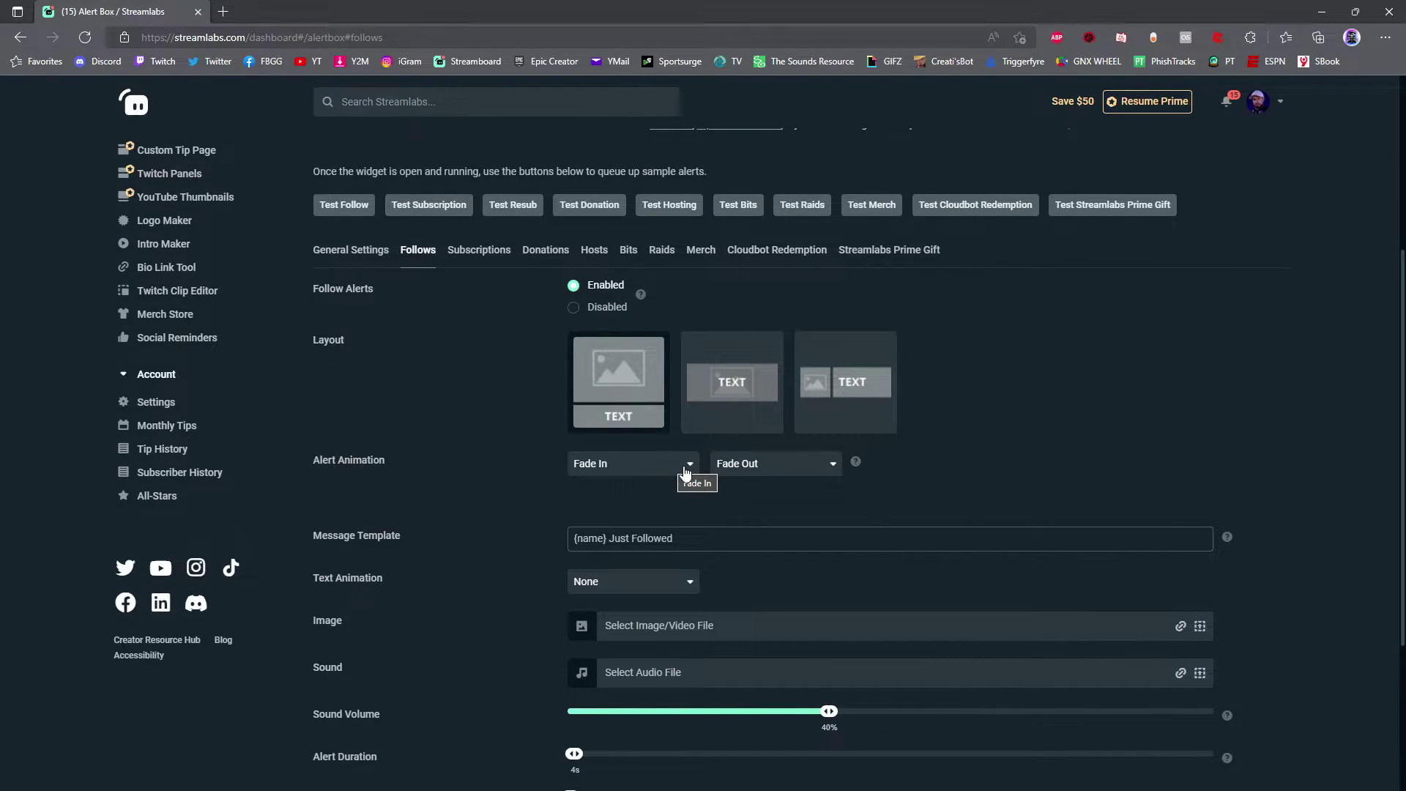
left_click(654, 470)
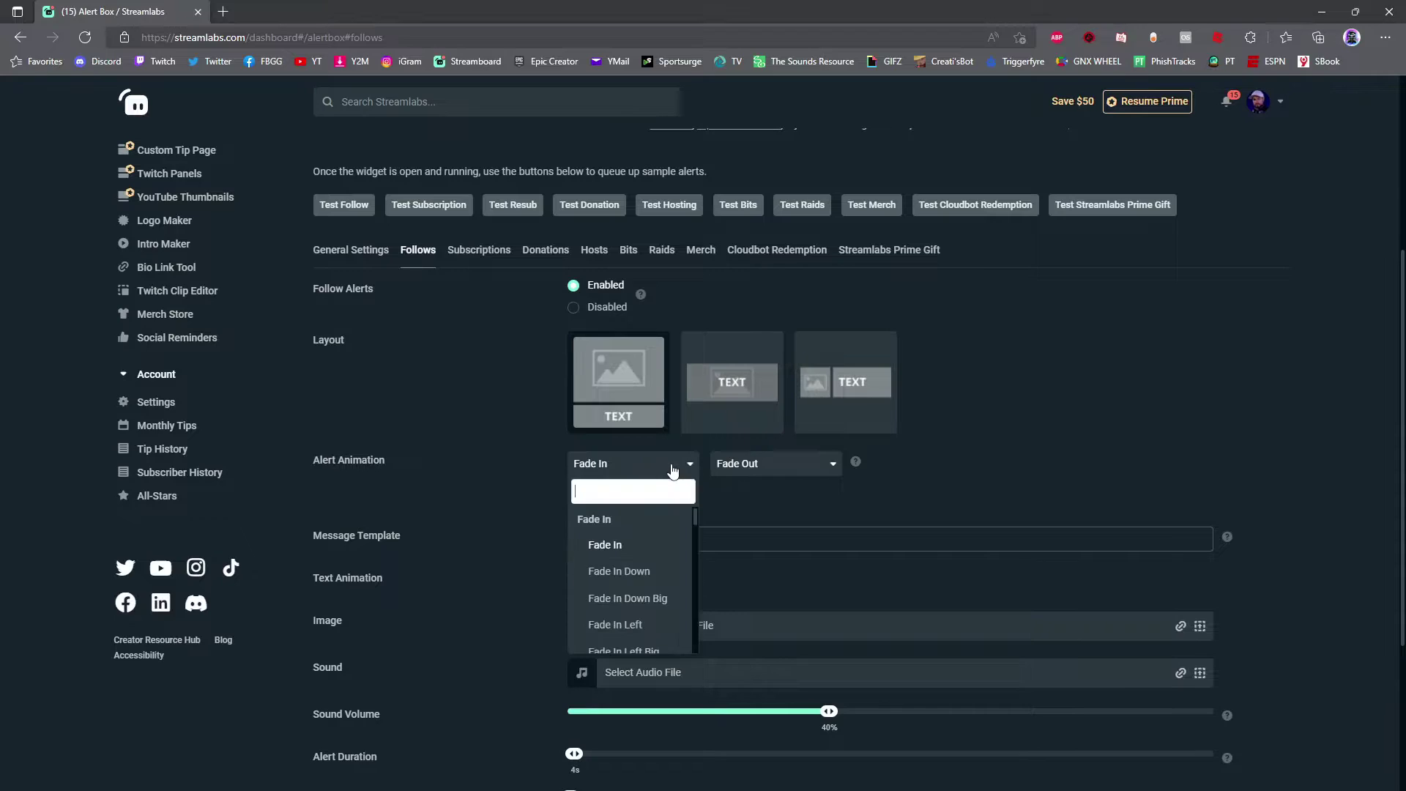
scroll(672, 553, "down", 6)
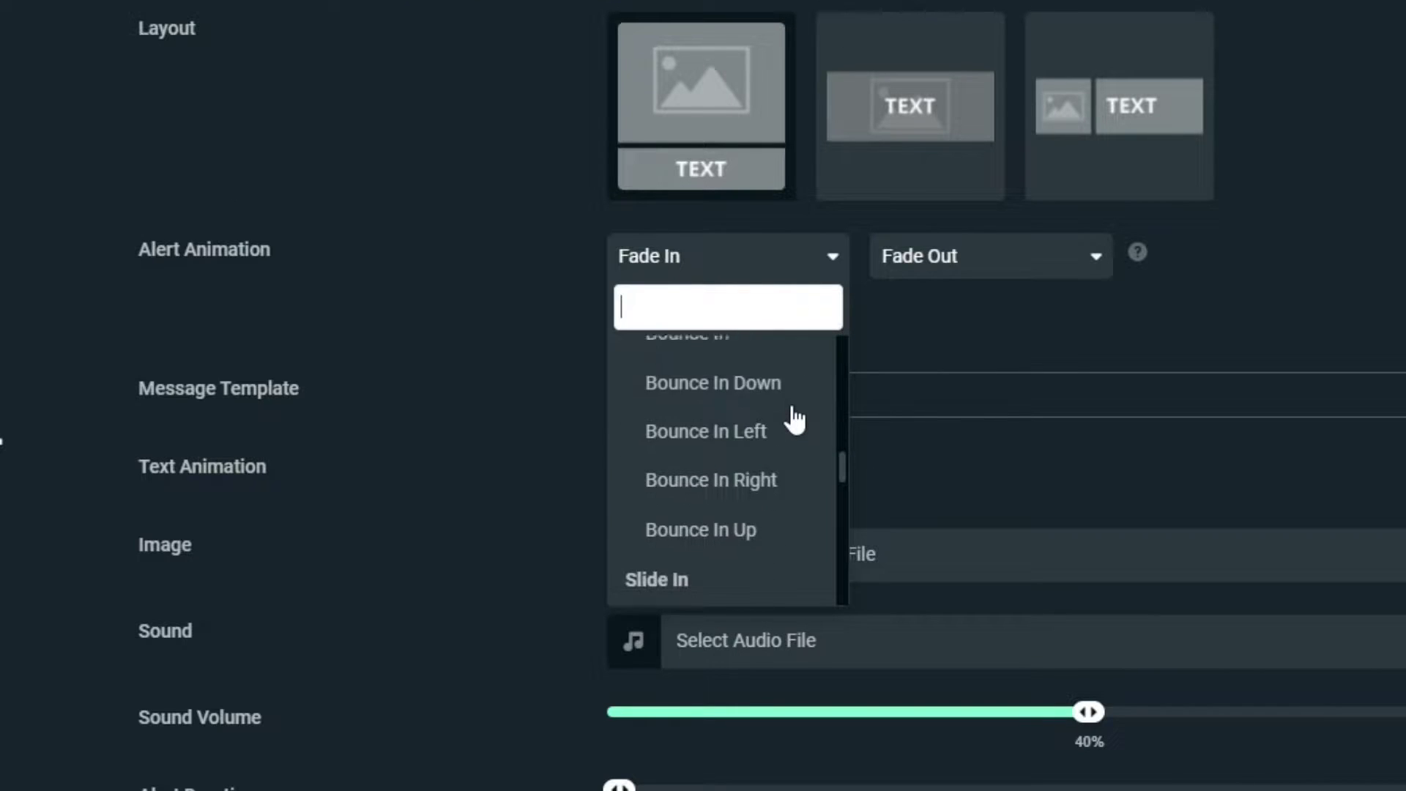
scroll(793, 414, "down", 4)
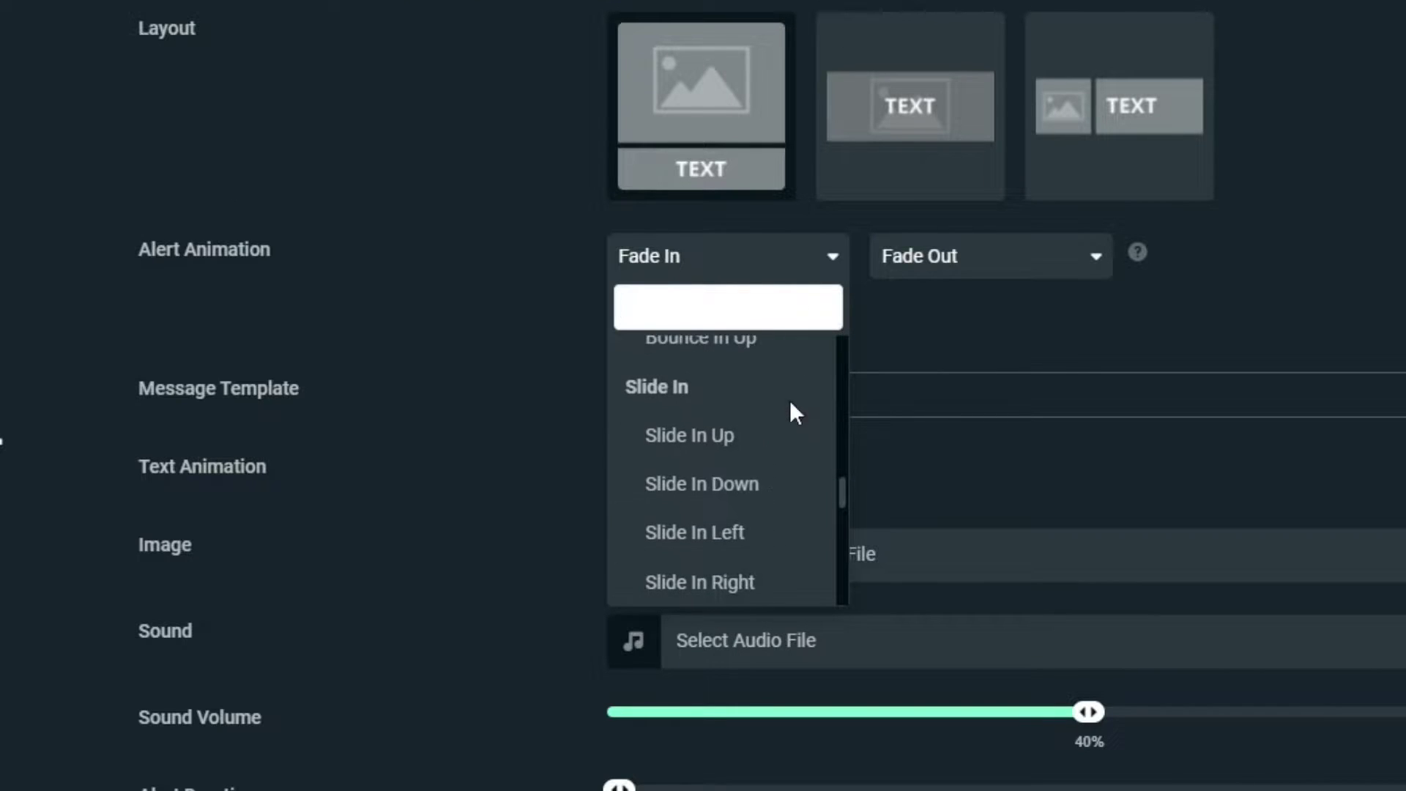
scroll(789, 410, "up", 2)
scroll(792, 415, "down", 5)
scroll(790, 412, "up", 12)
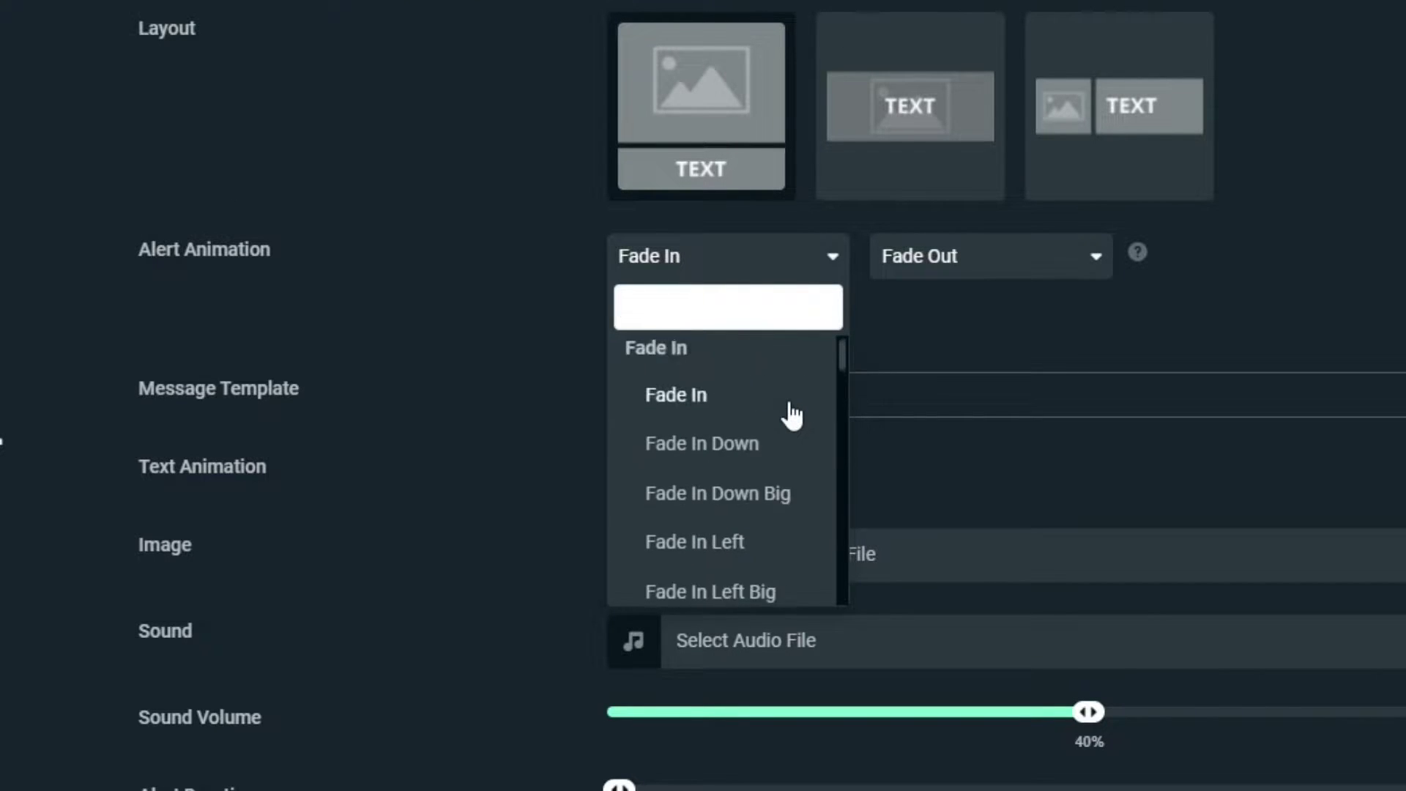
left_click(784, 407)
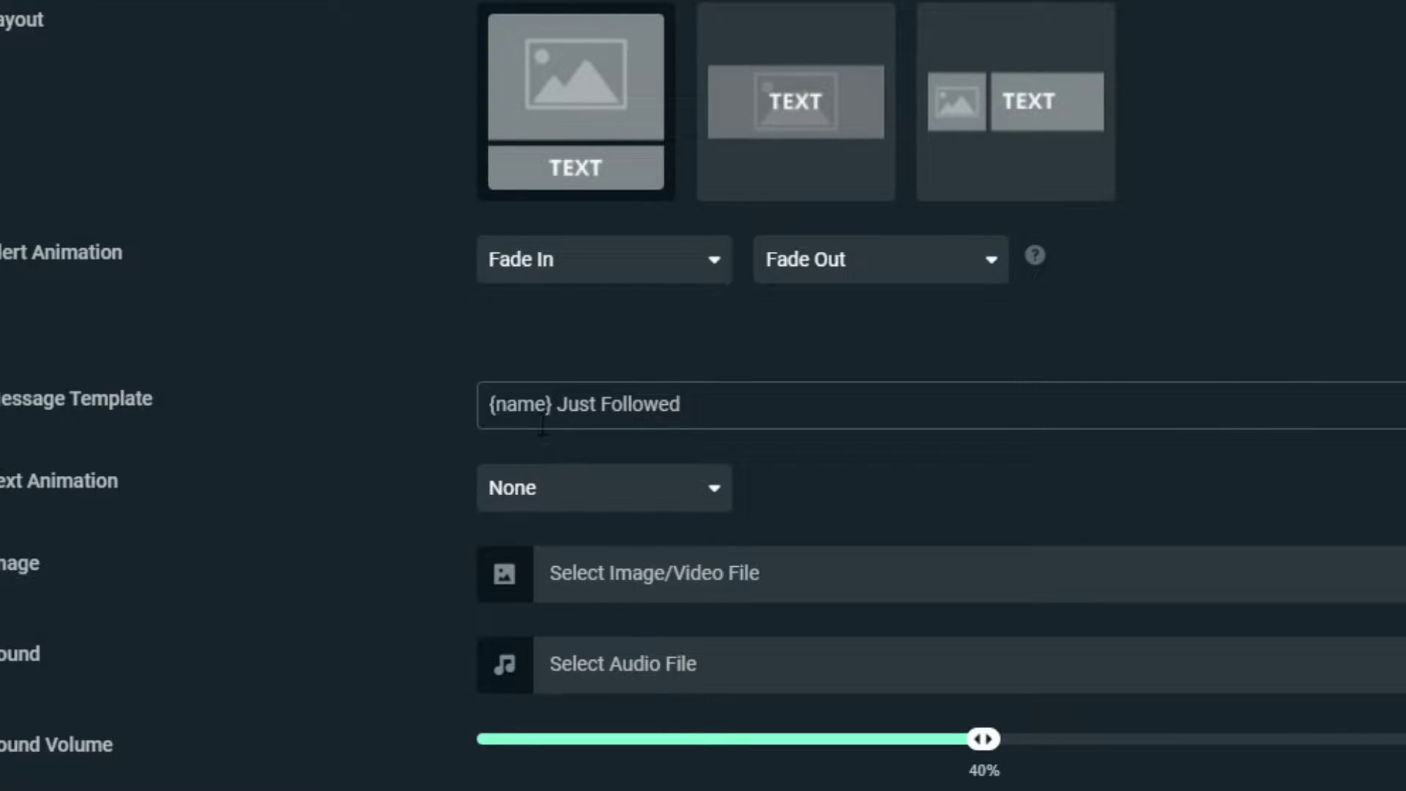
Change the follow message template to '{name} Has Followed!'.
left_click_drag(547, 410, 434, 428)
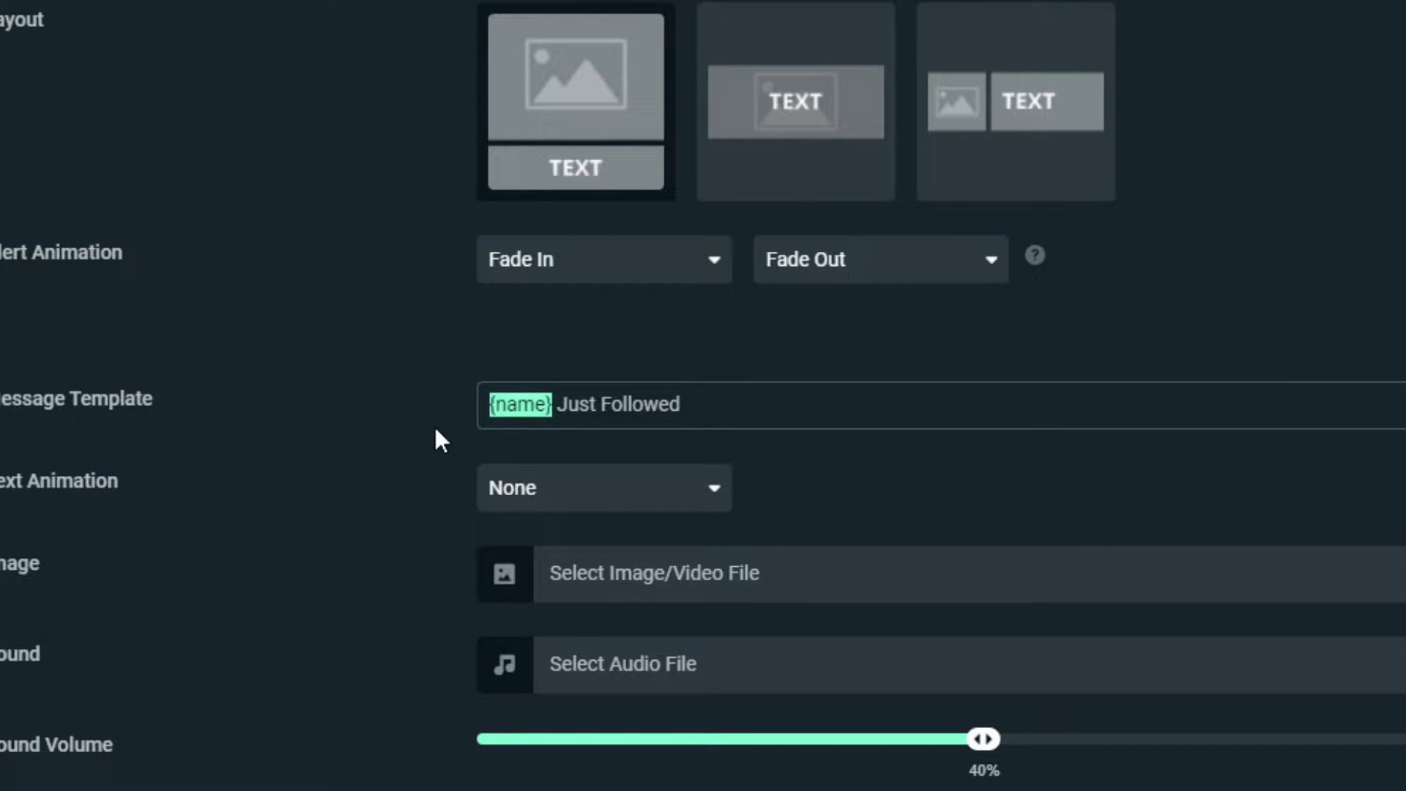
left_click(612, 405)
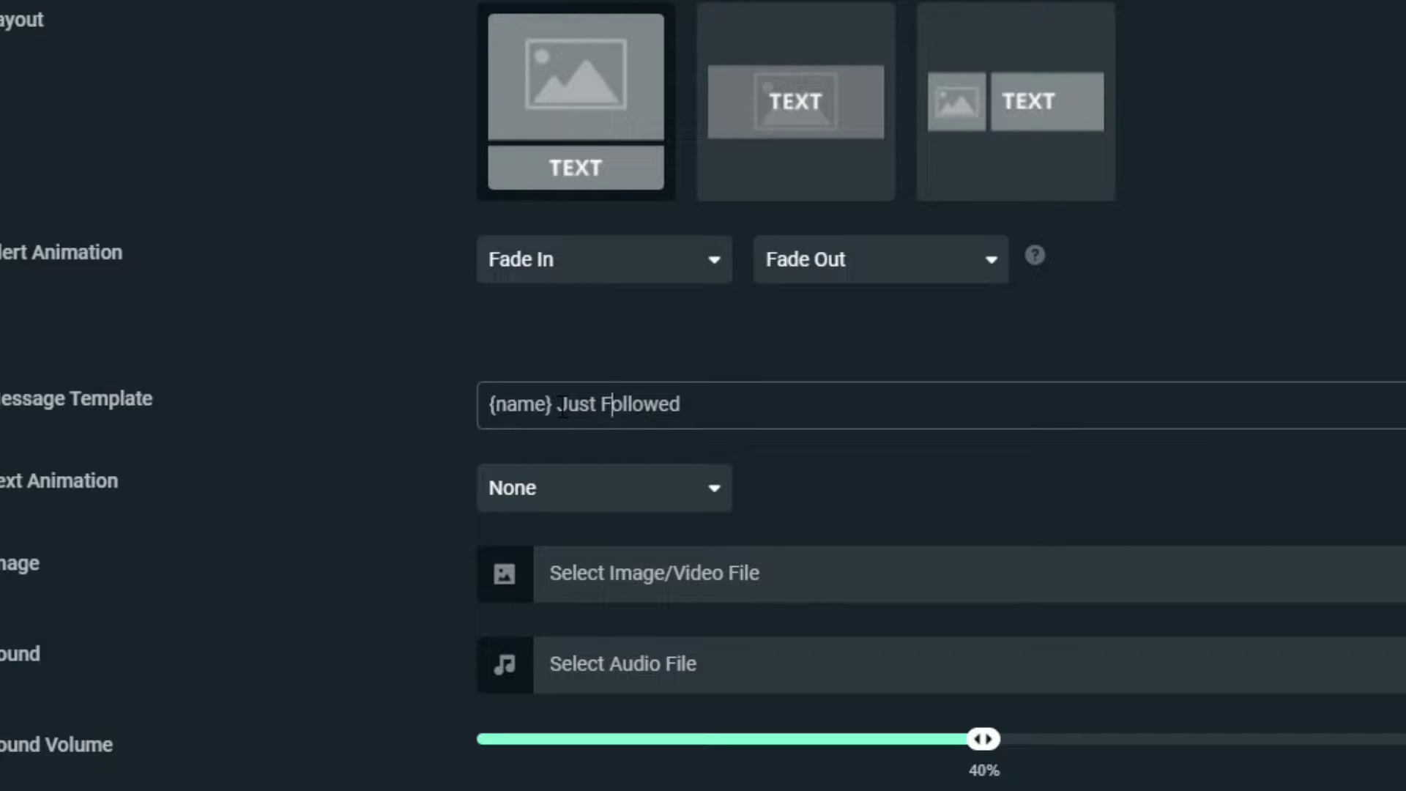
left_click_drag(563, 408, 847, 461)
type("Has Followed!")
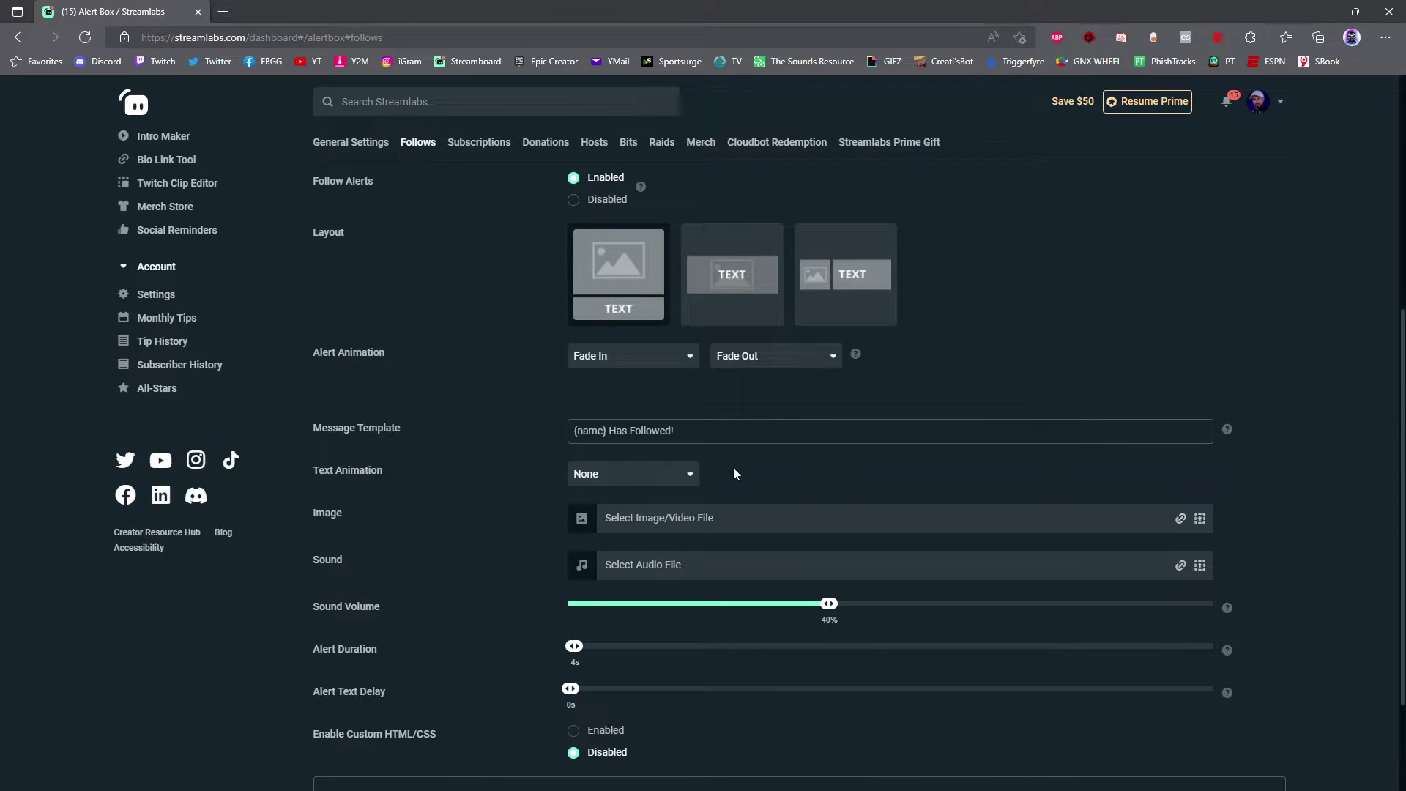
Set the follow message text animation to Bounce, then start adding the alert image from a web link.
left_click(692, 476)
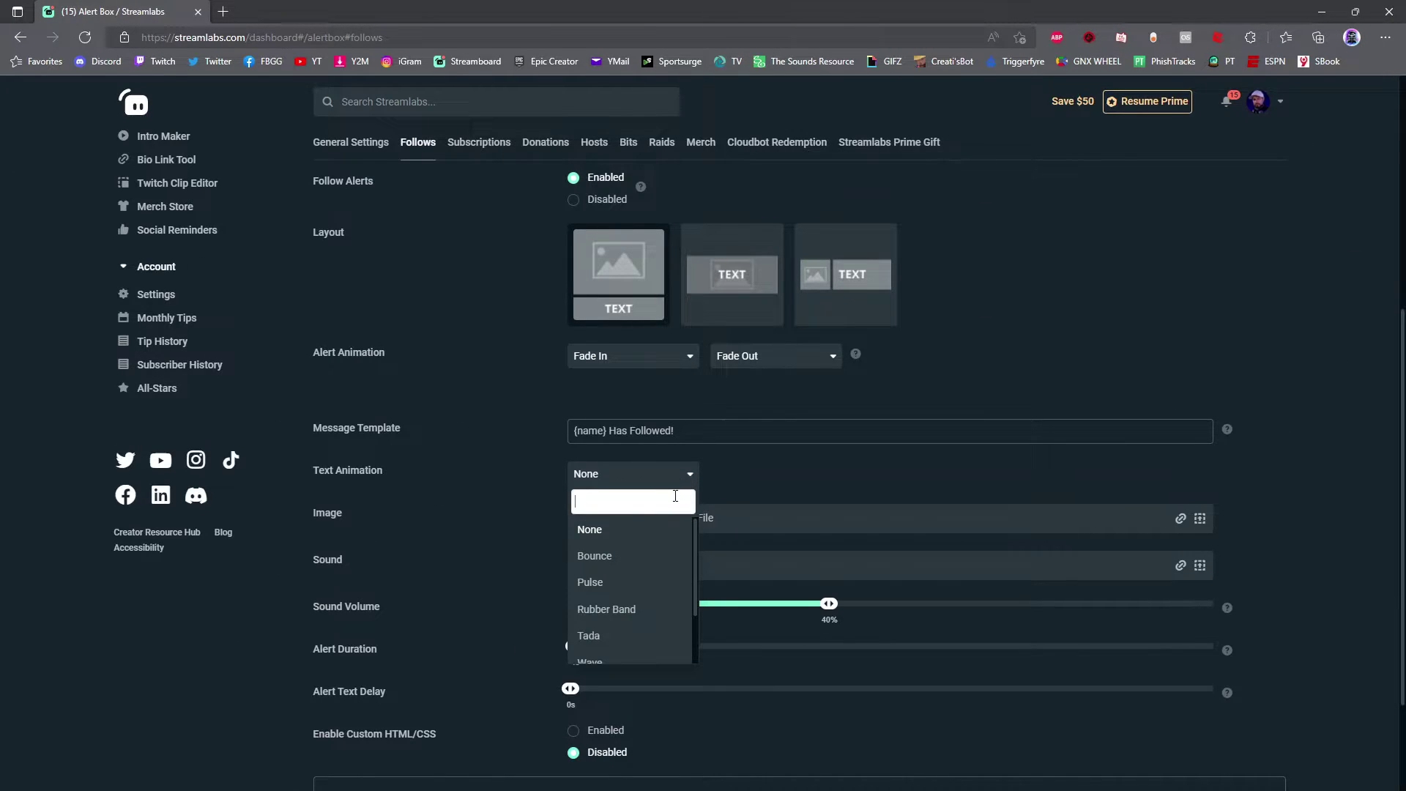
scroll(659, 562, "down", 2)
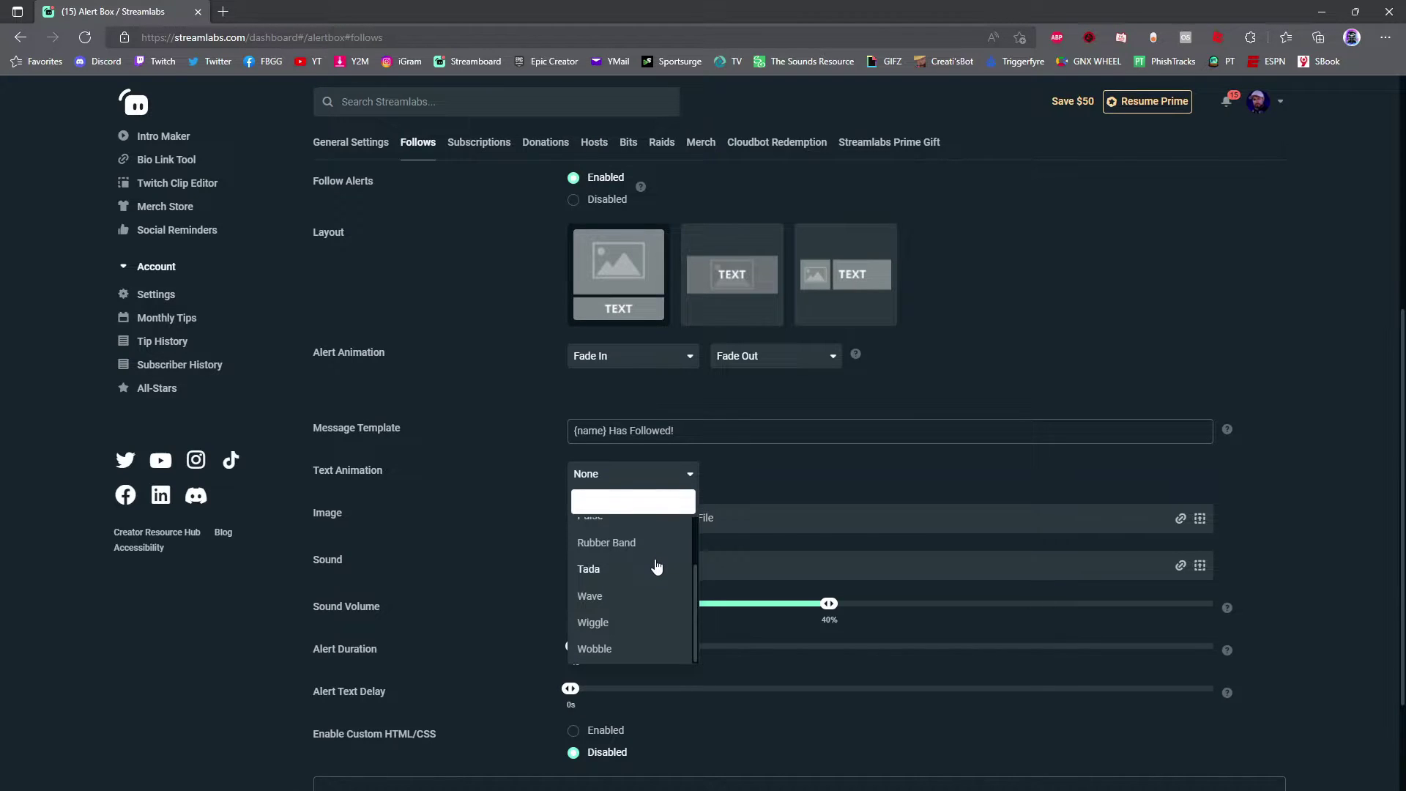
scroll(657, 566, "up", 2)
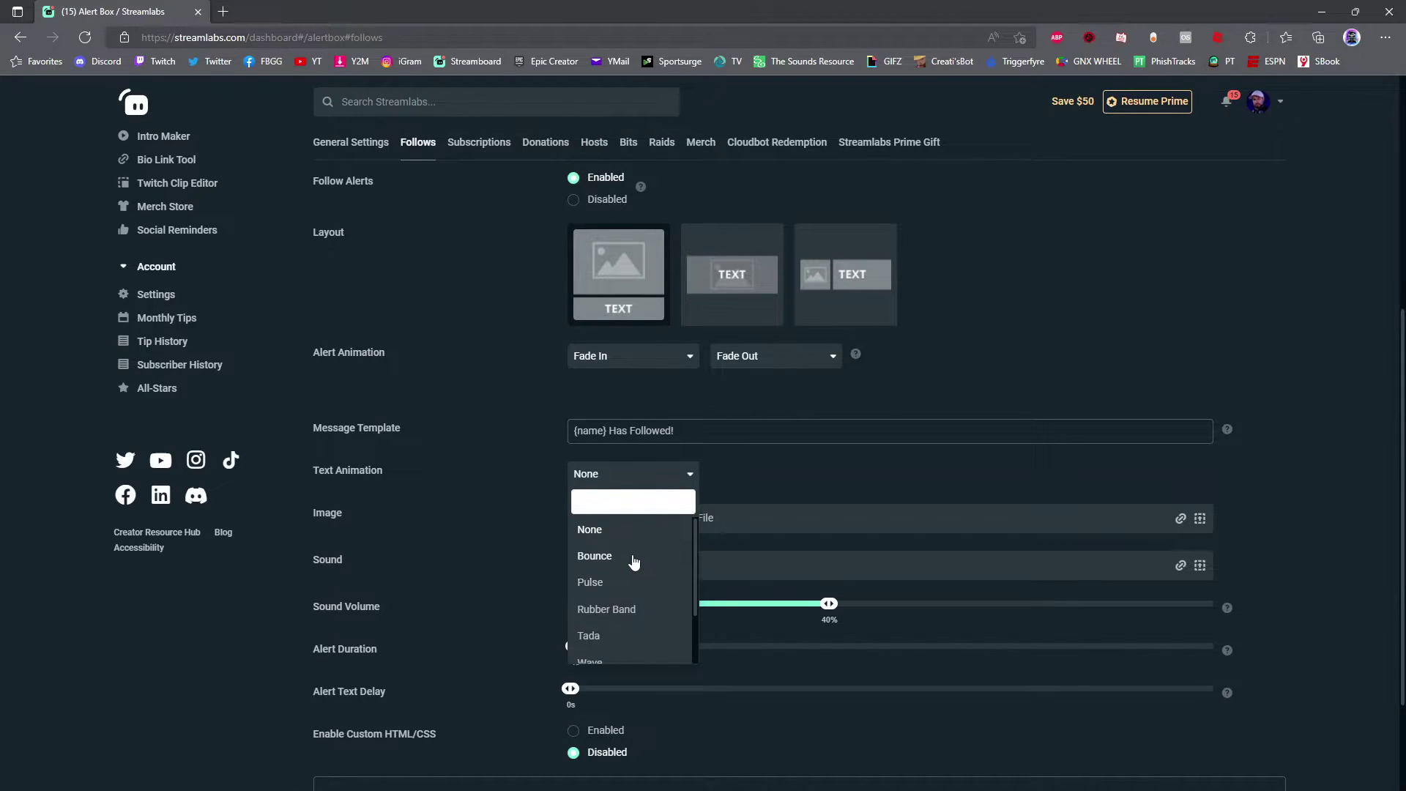
left_click(629, 562)
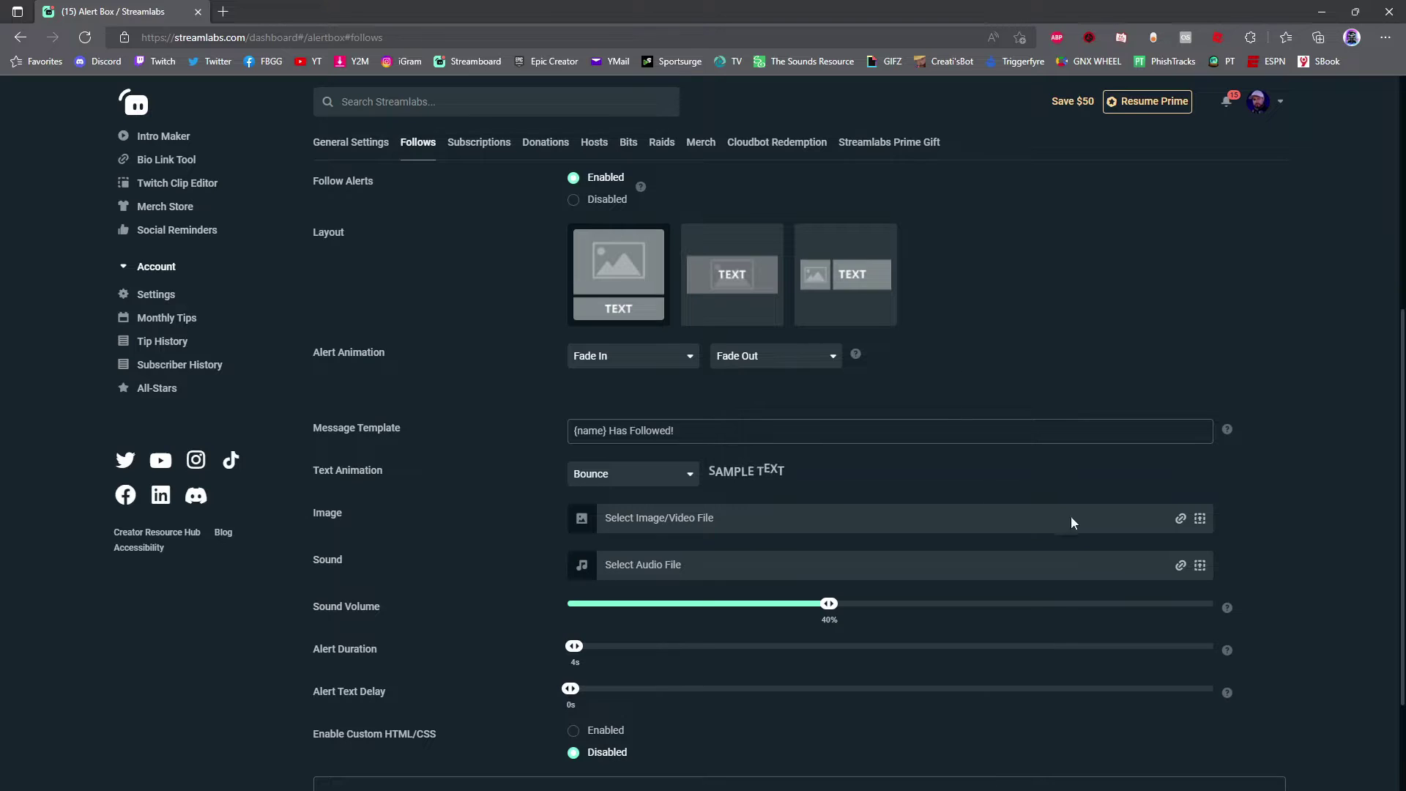
left_click(1180, 520)
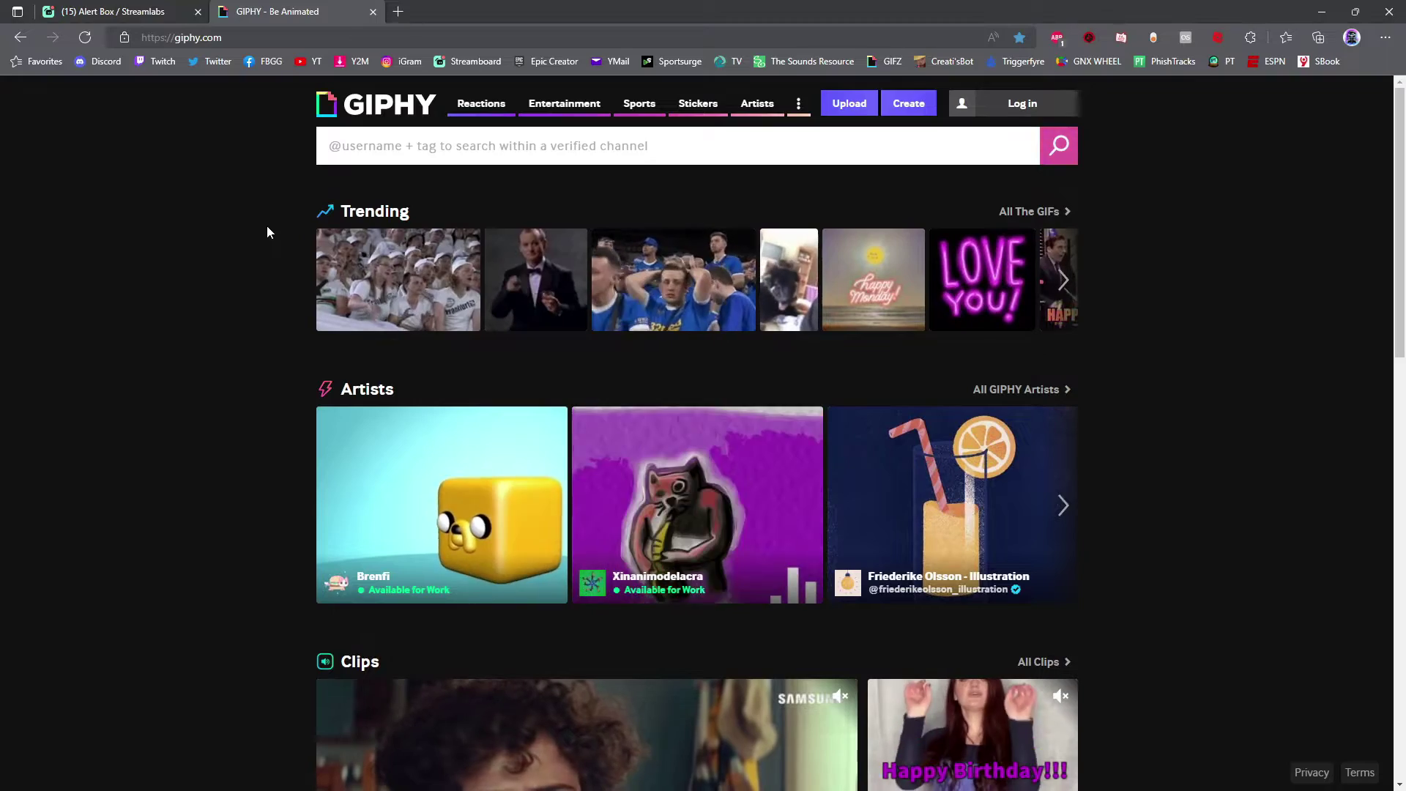
Search Giphy for 'follow' and copy the link of the 'Thanks for the follow' GIF.
left_click(409, 147)
type("fol")
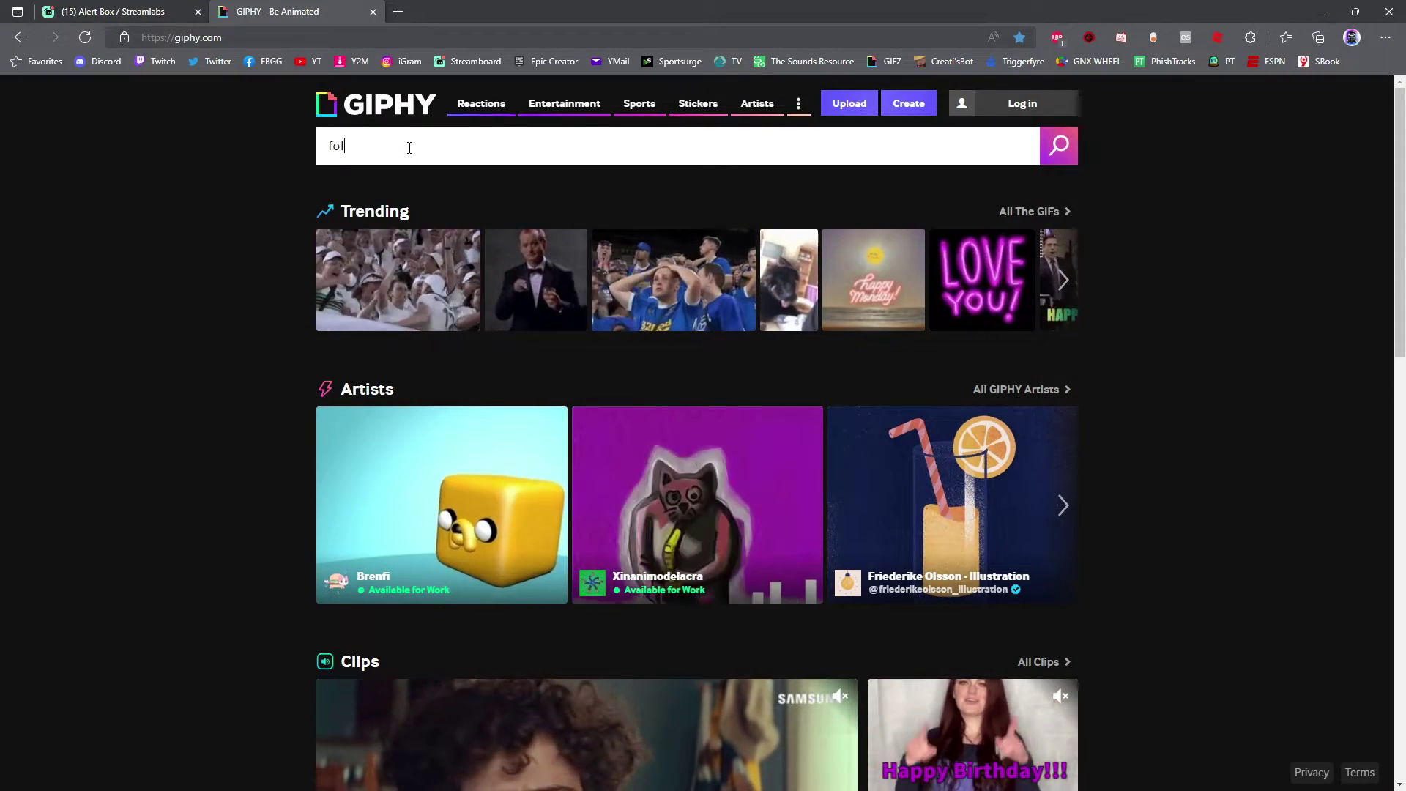
type("low")
key("Return")
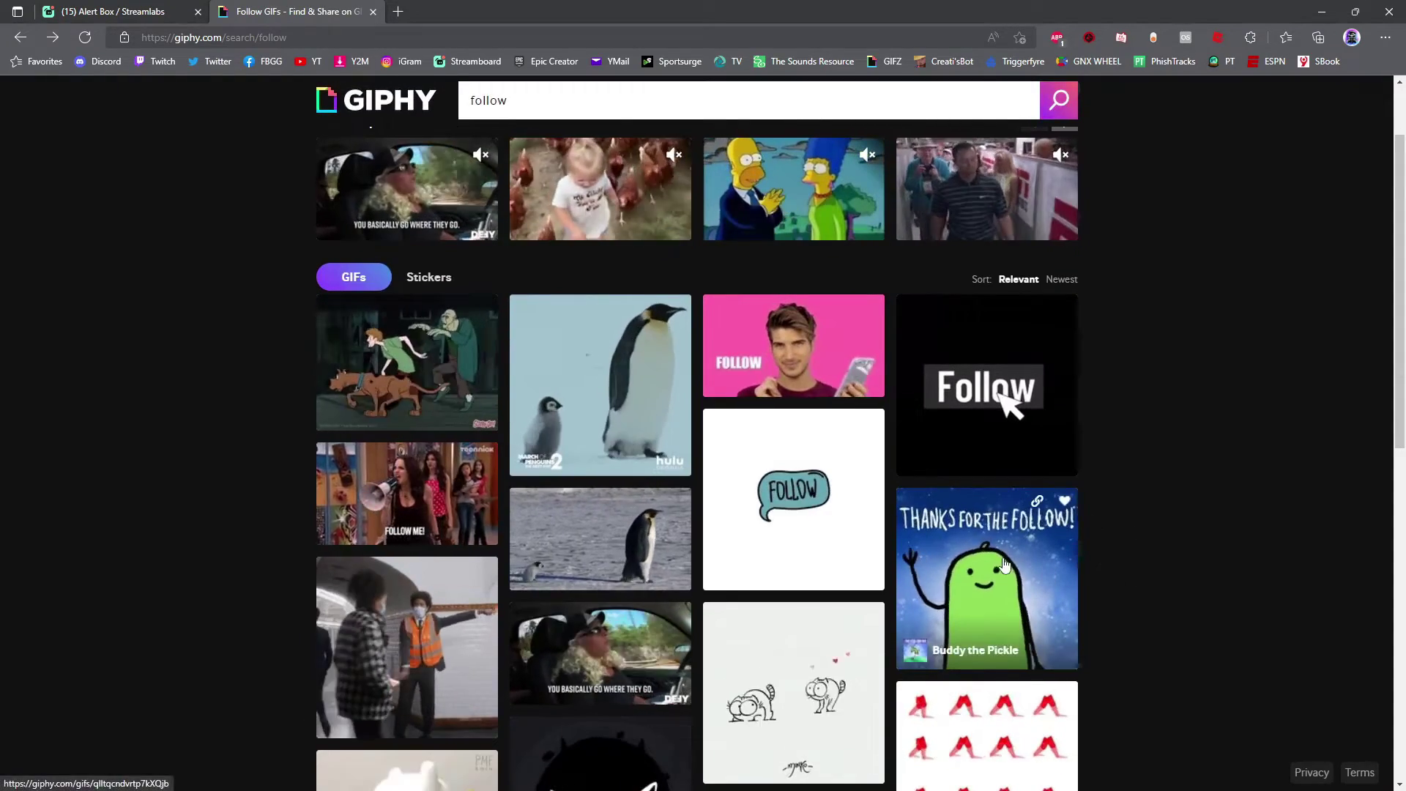
left_click(1003, 564)
left_click(952, 270)
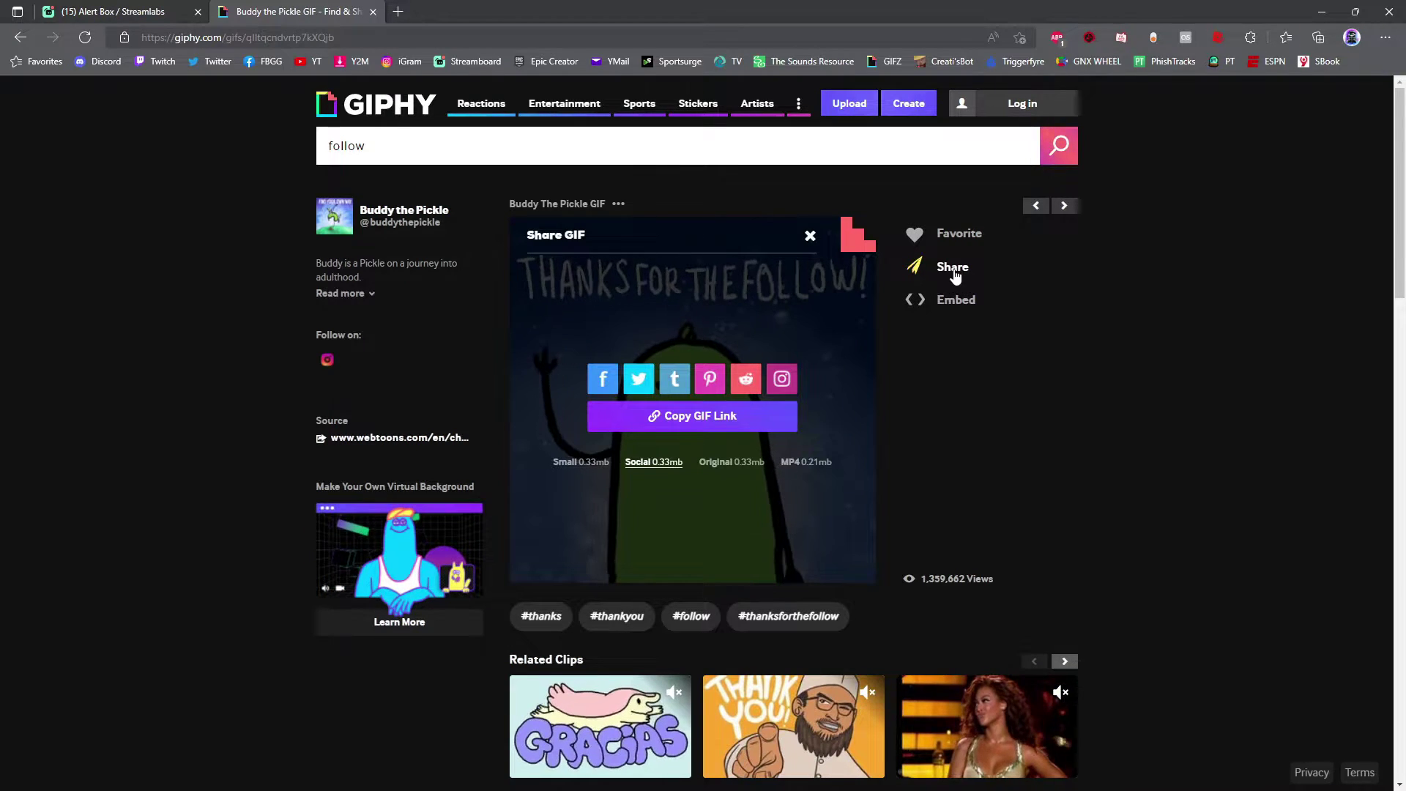
left_click(728, 423)
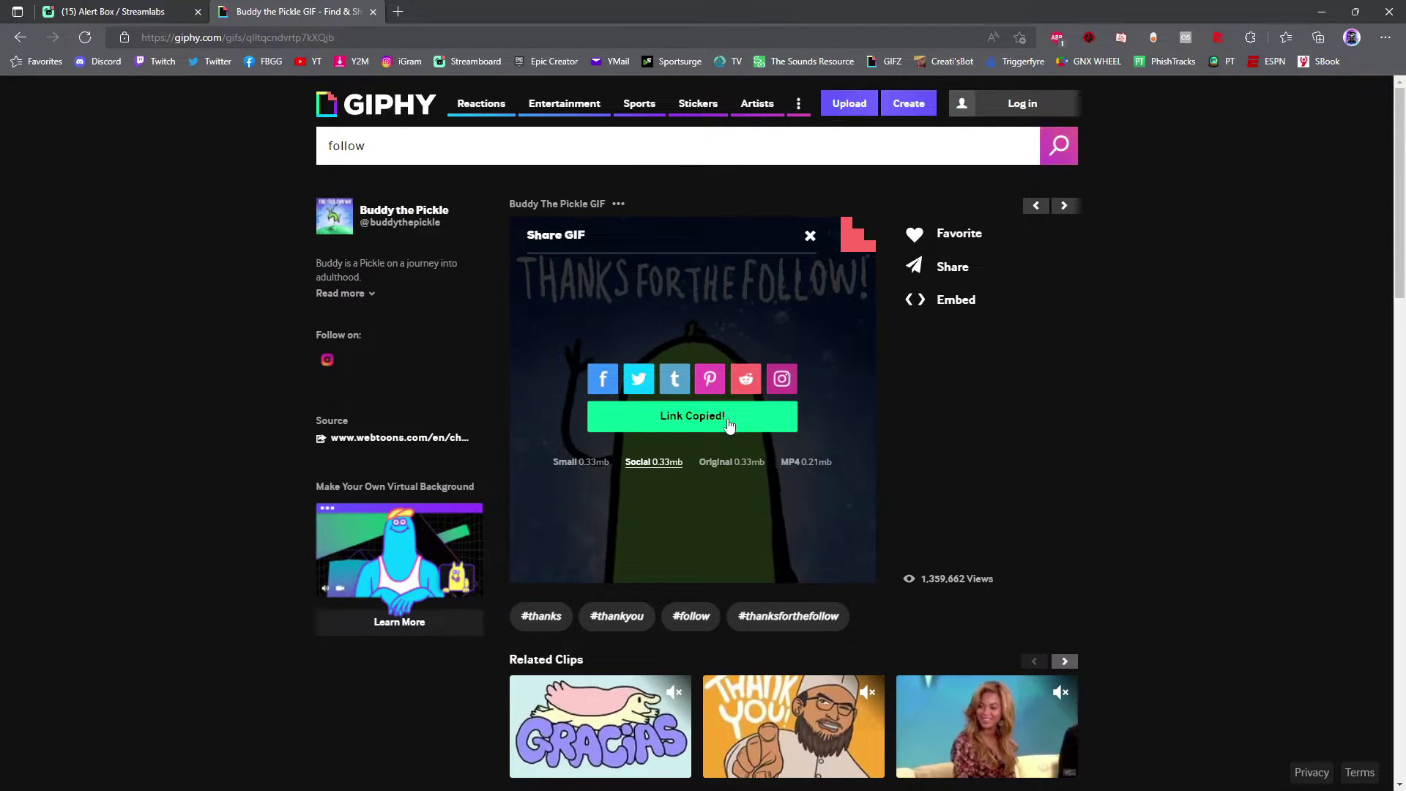
left_click(168, 6)
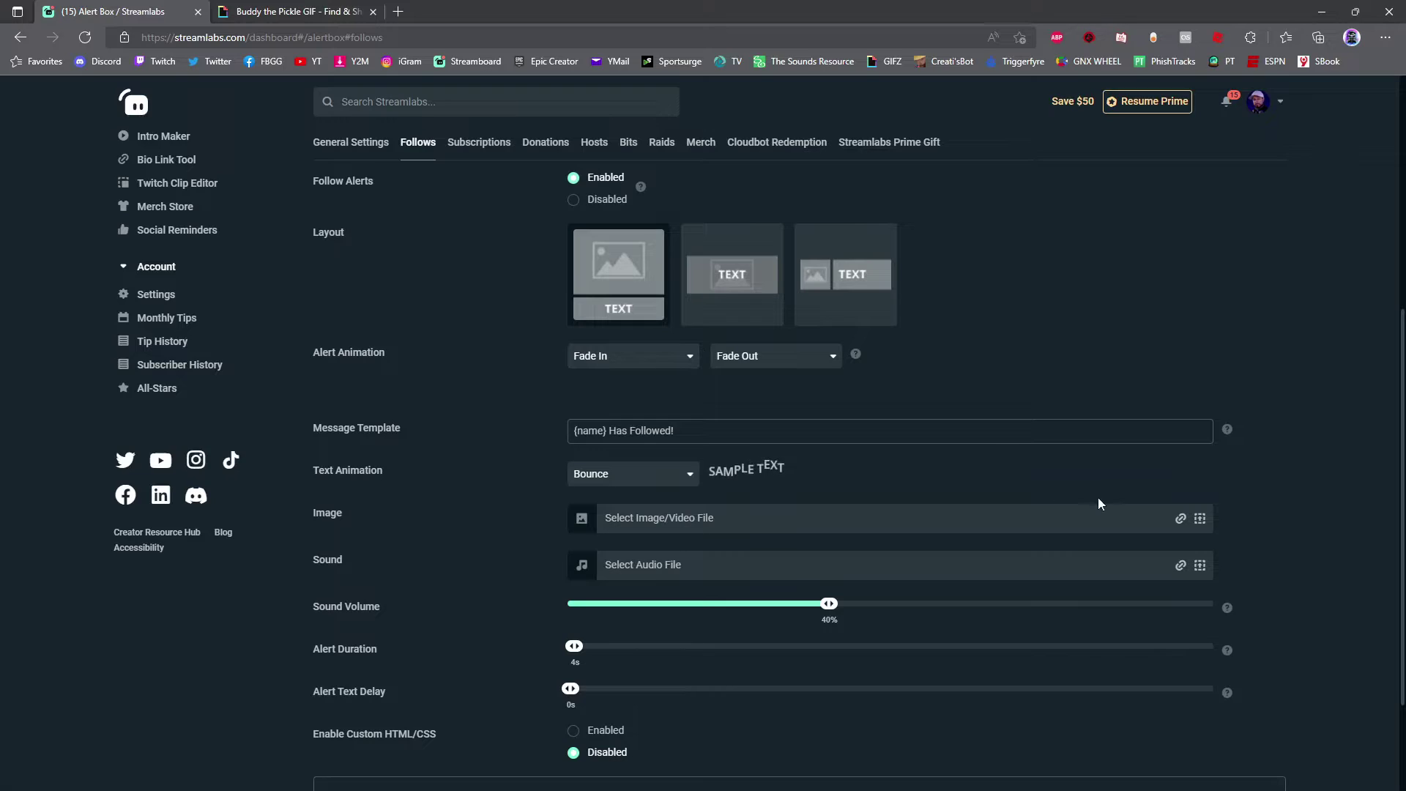
Submit the pasted GIPHY link as the follow alert's image URL, setting it to giphy.gif.
left_click(1180, 519)
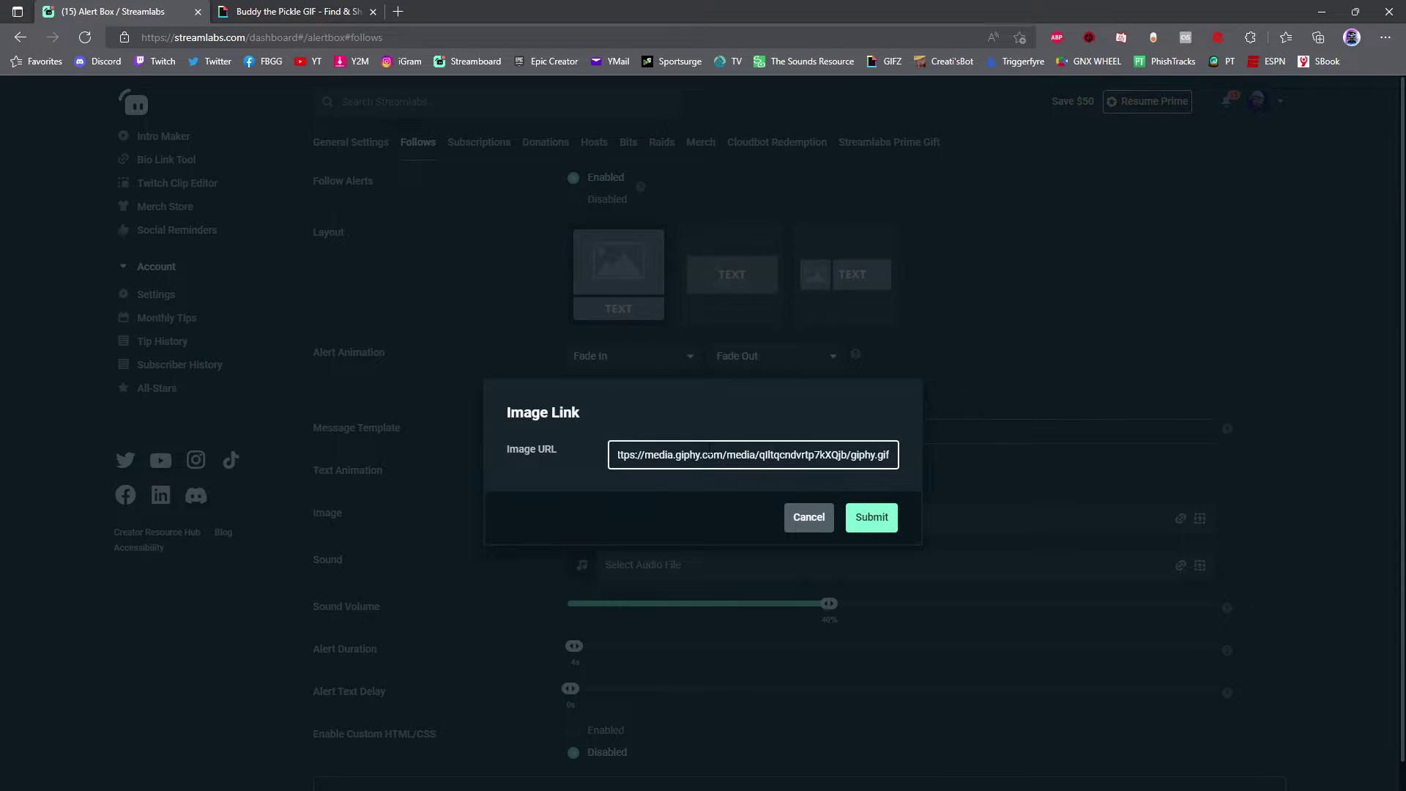
left_click(870, 522)
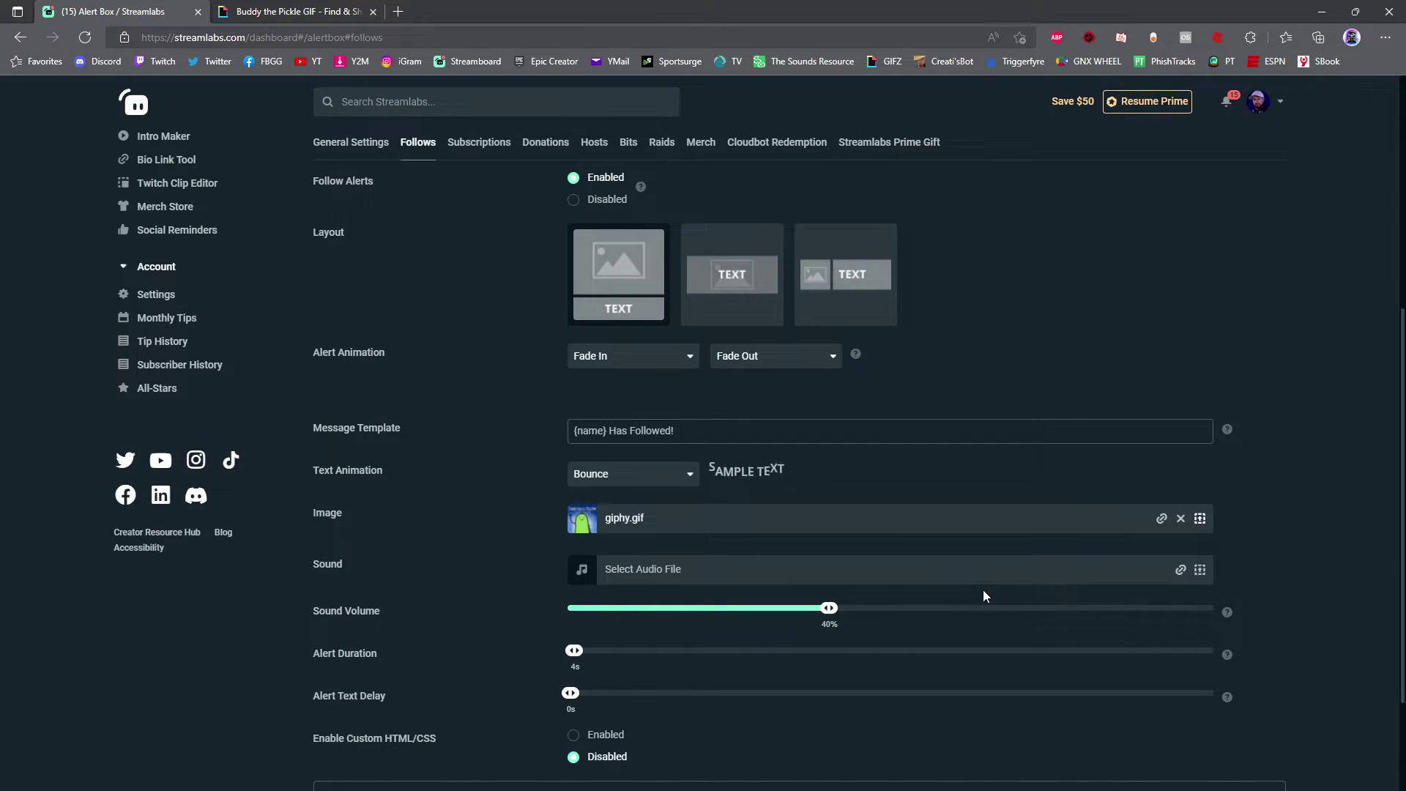
Scroll through the stock sounds in the Sounds Gallery for the follow alert.
left_click(1199, 569)
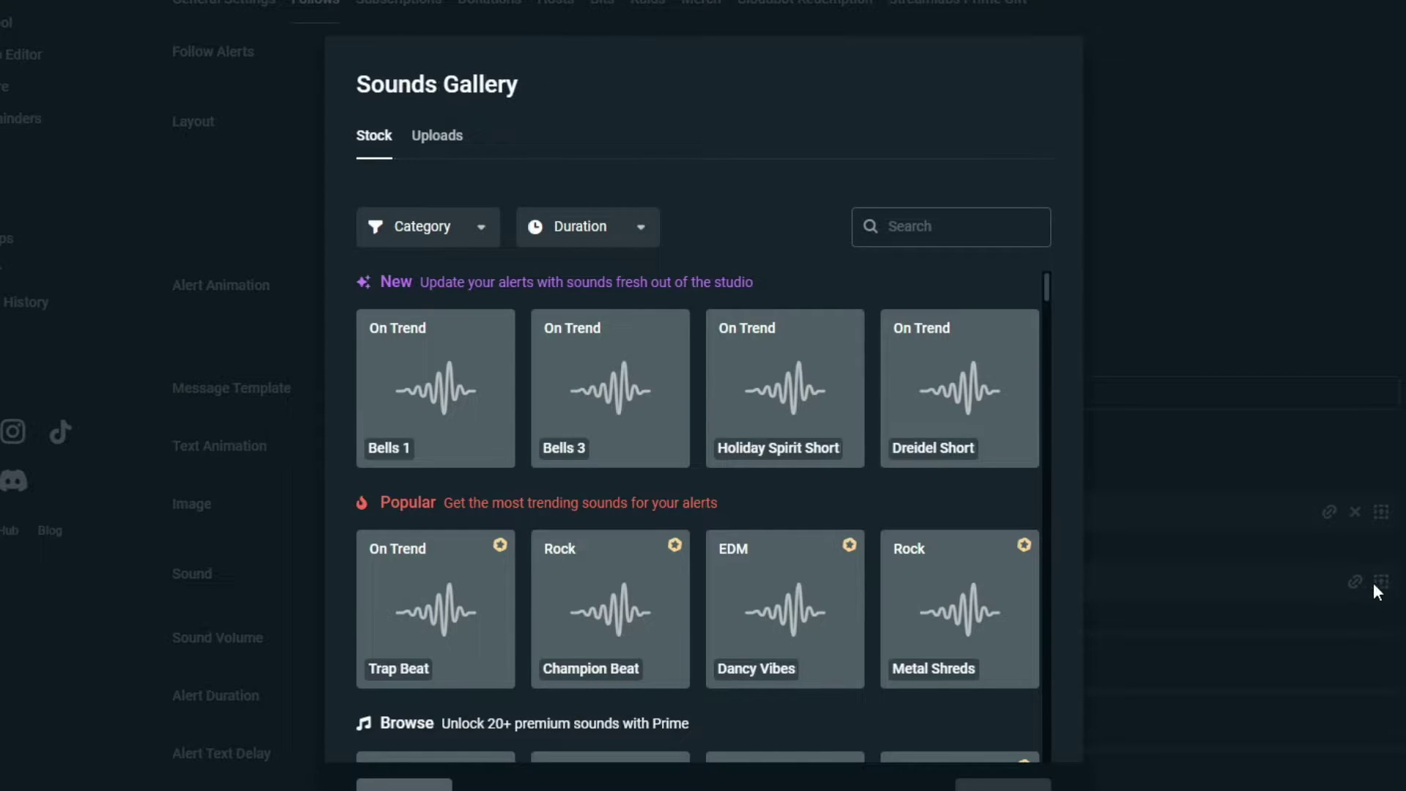
left_click_drag(1049, 294, 1056, 441)
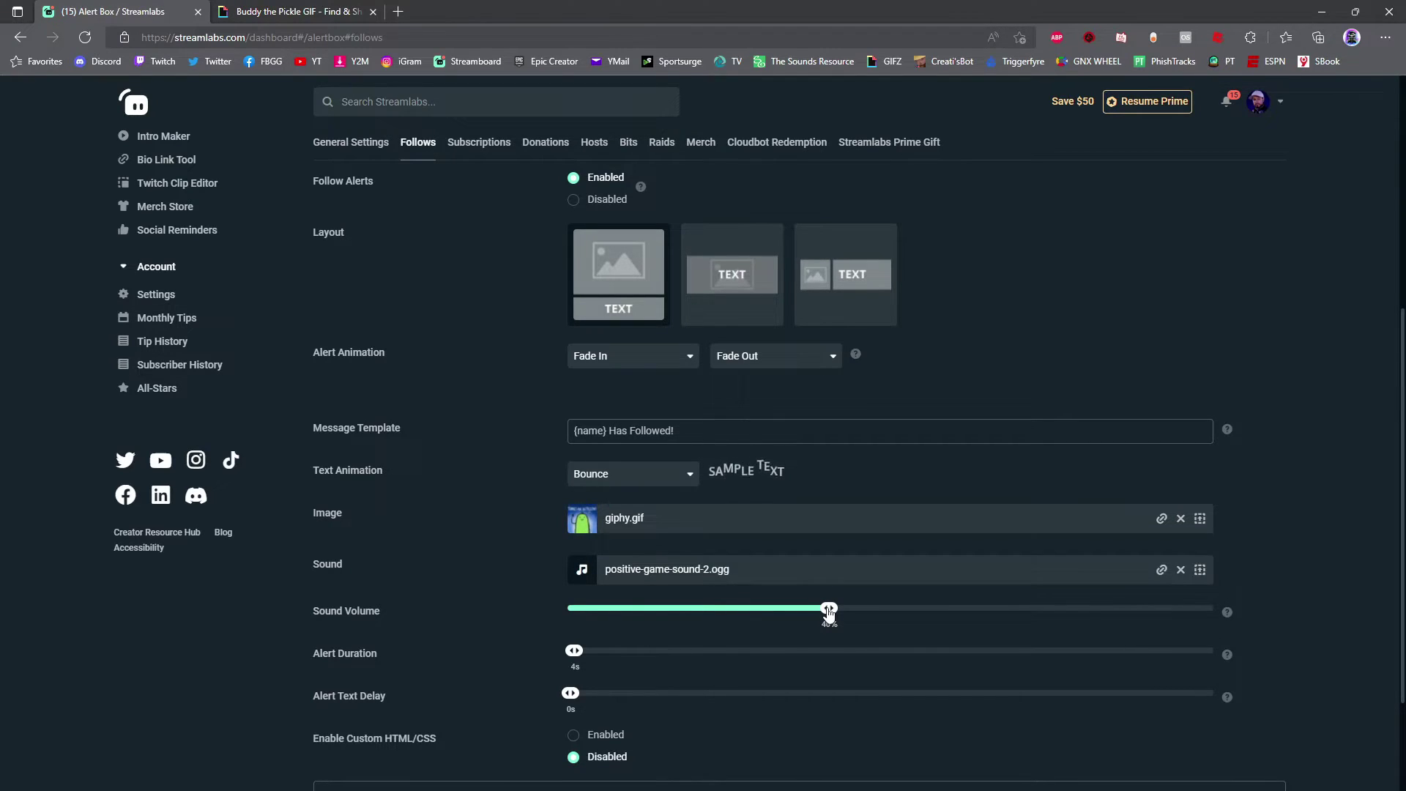
Set the follow alert duration slider to 5s with sound volume at 40%.
scroll(732, 586, "down", 1)
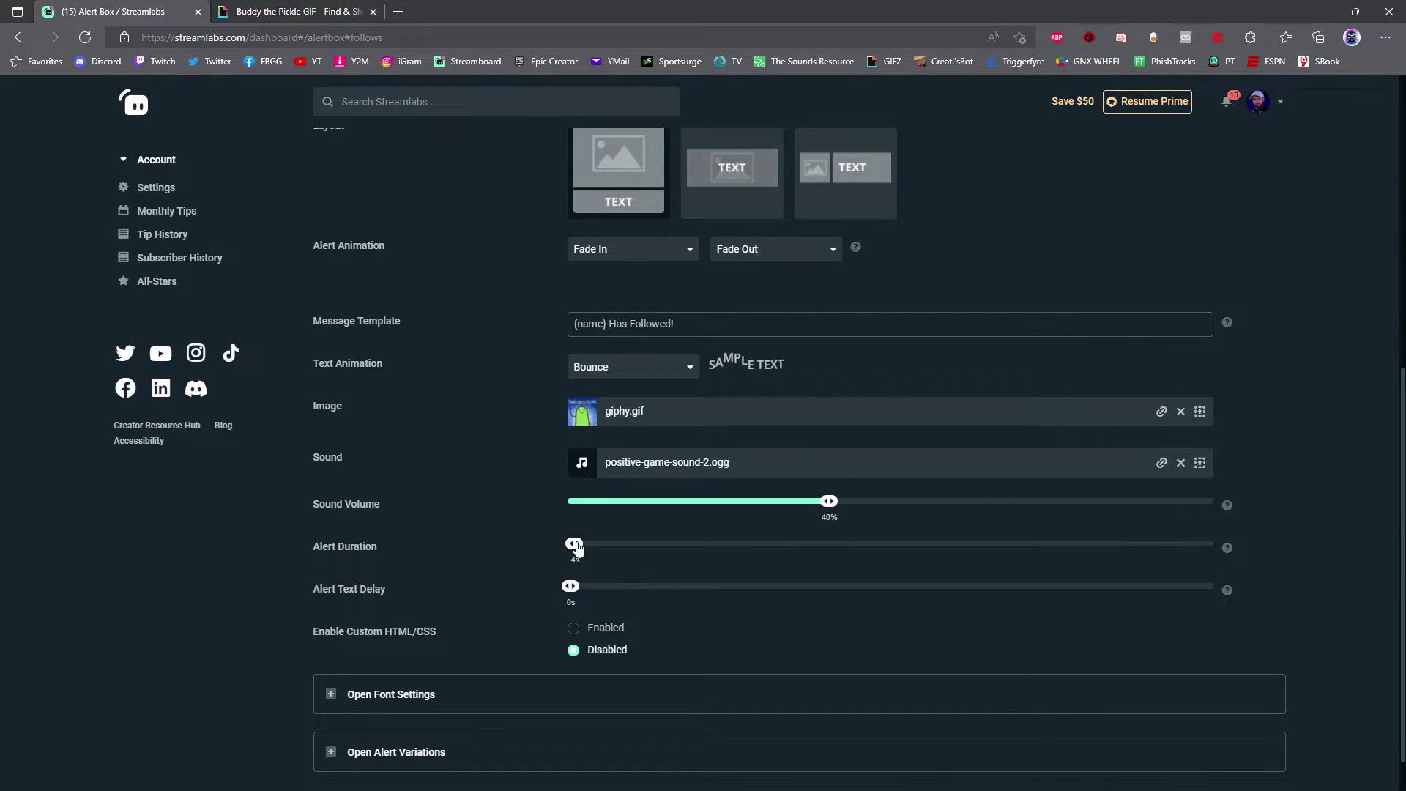
left_click_drag(577, 545, 1252, 560)
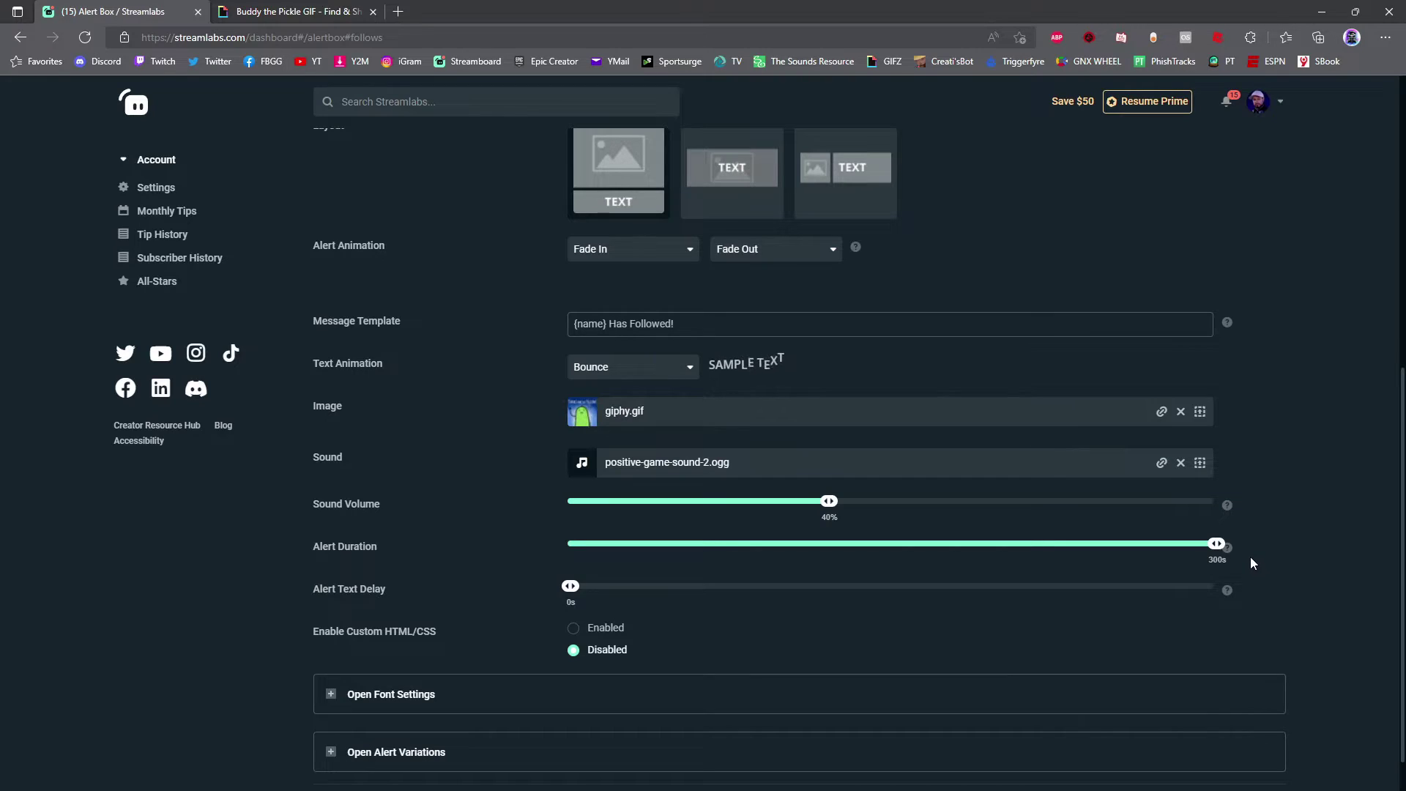
left_click_drag(1215, 544, 592, 513)
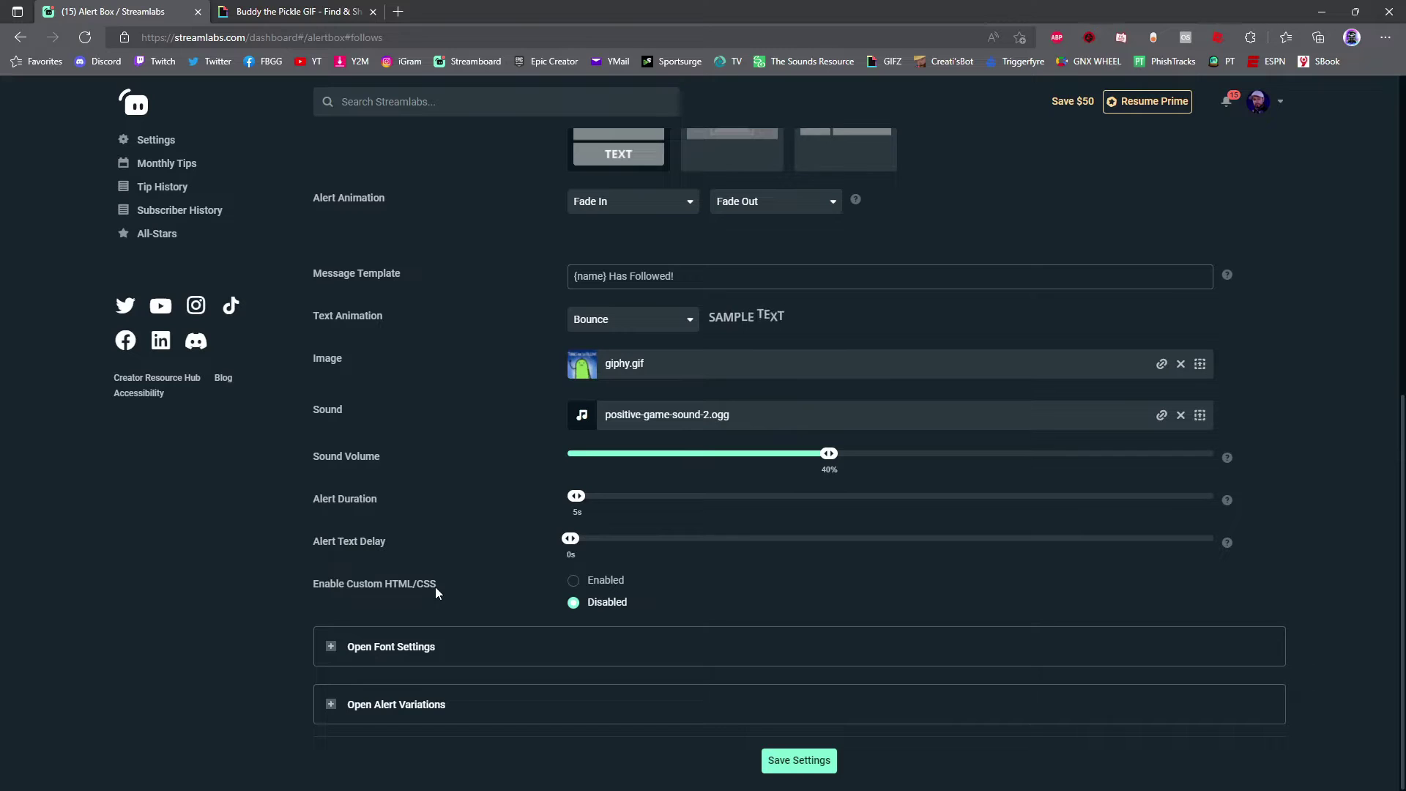
left_click(574, 580)
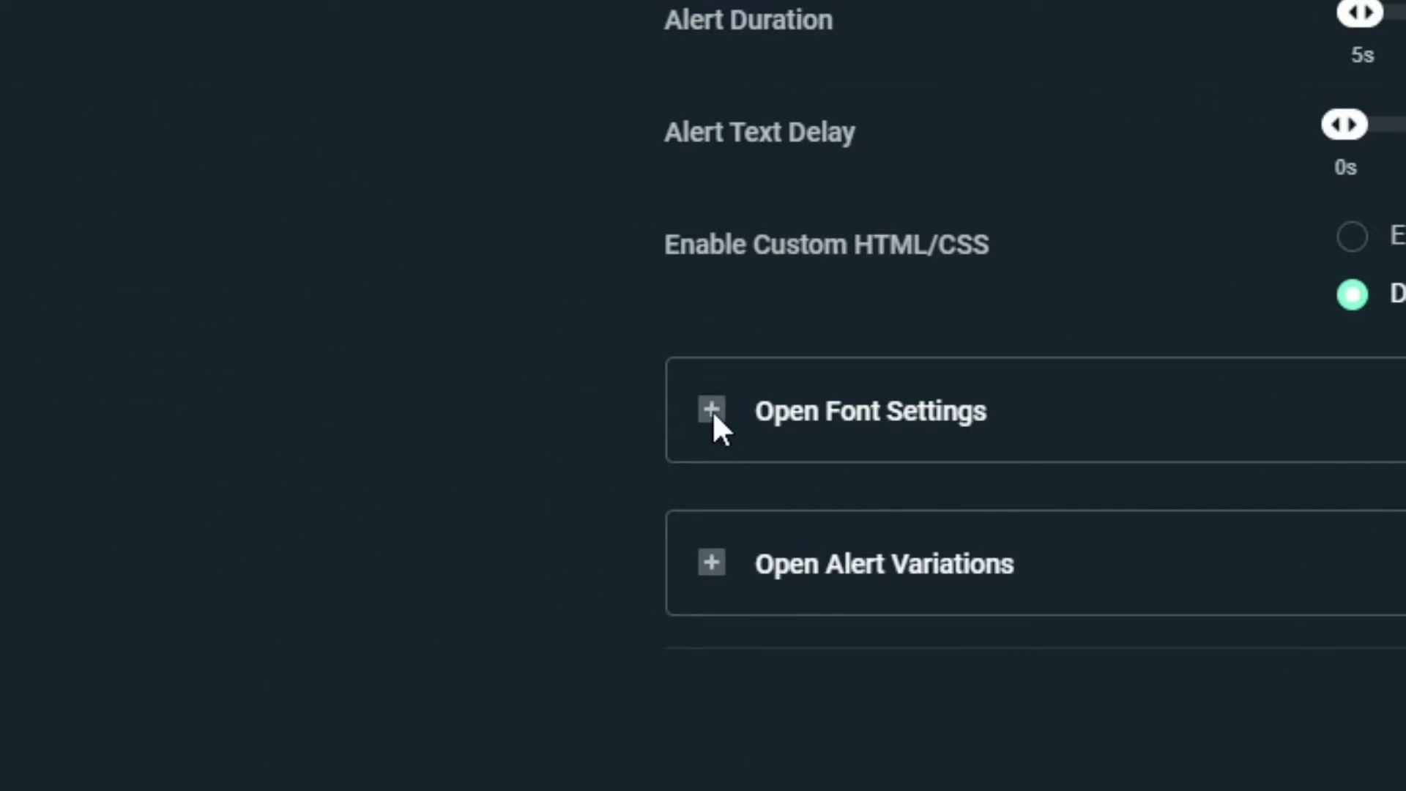
left_click(712, 410)
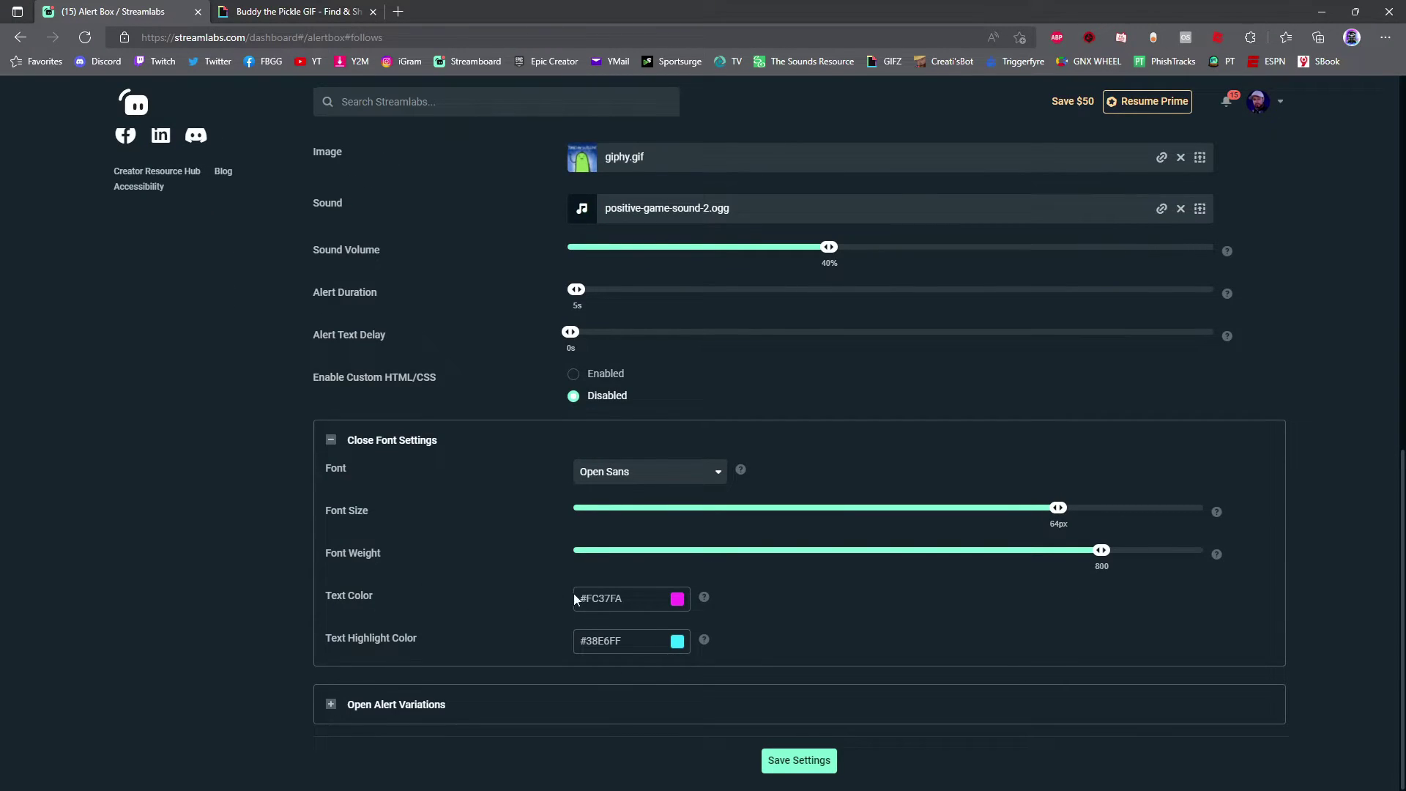
left_click(681, 475)
left_click(685, 480)
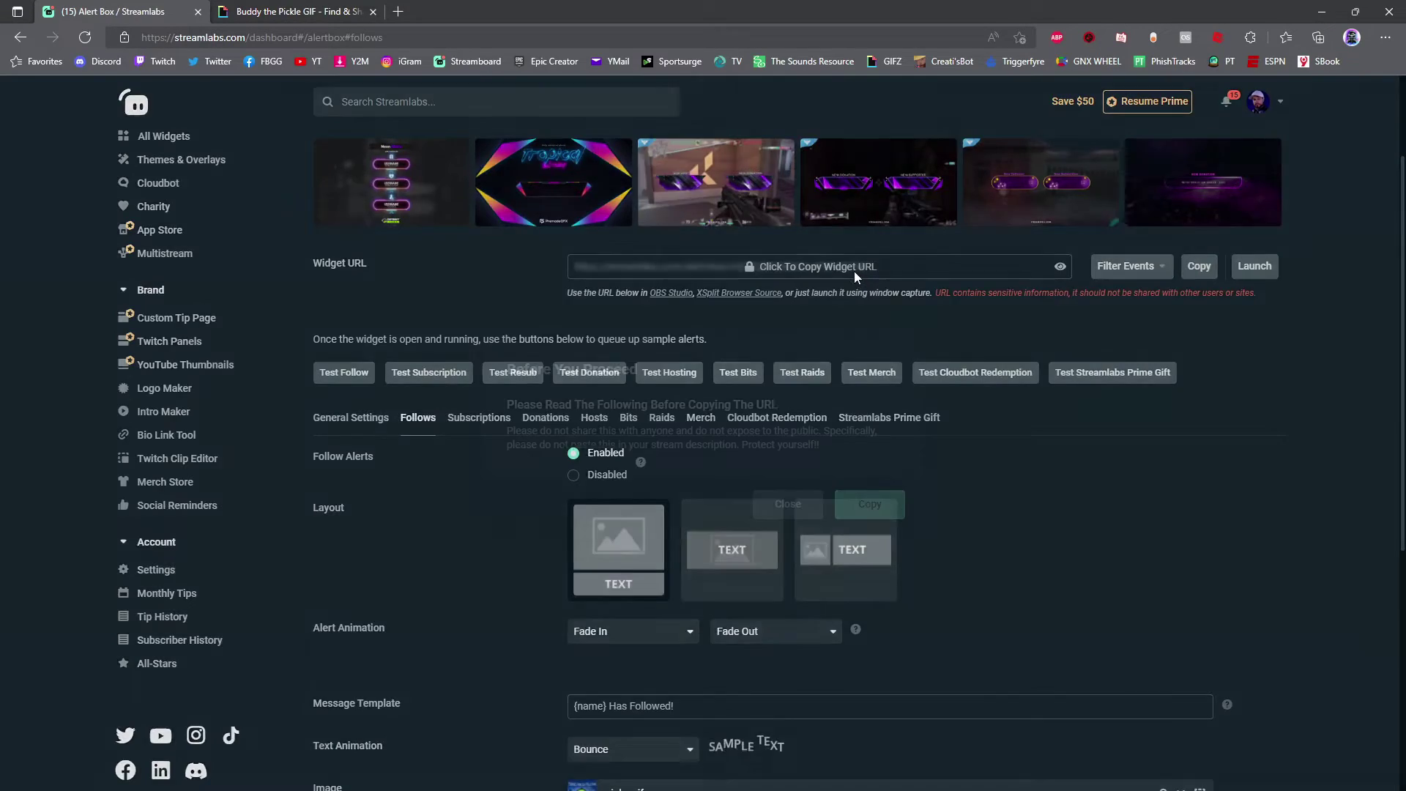
Copy the Alert Box widget URL, confirming in the Before You Proceed dialog.
left_click(808, 410)
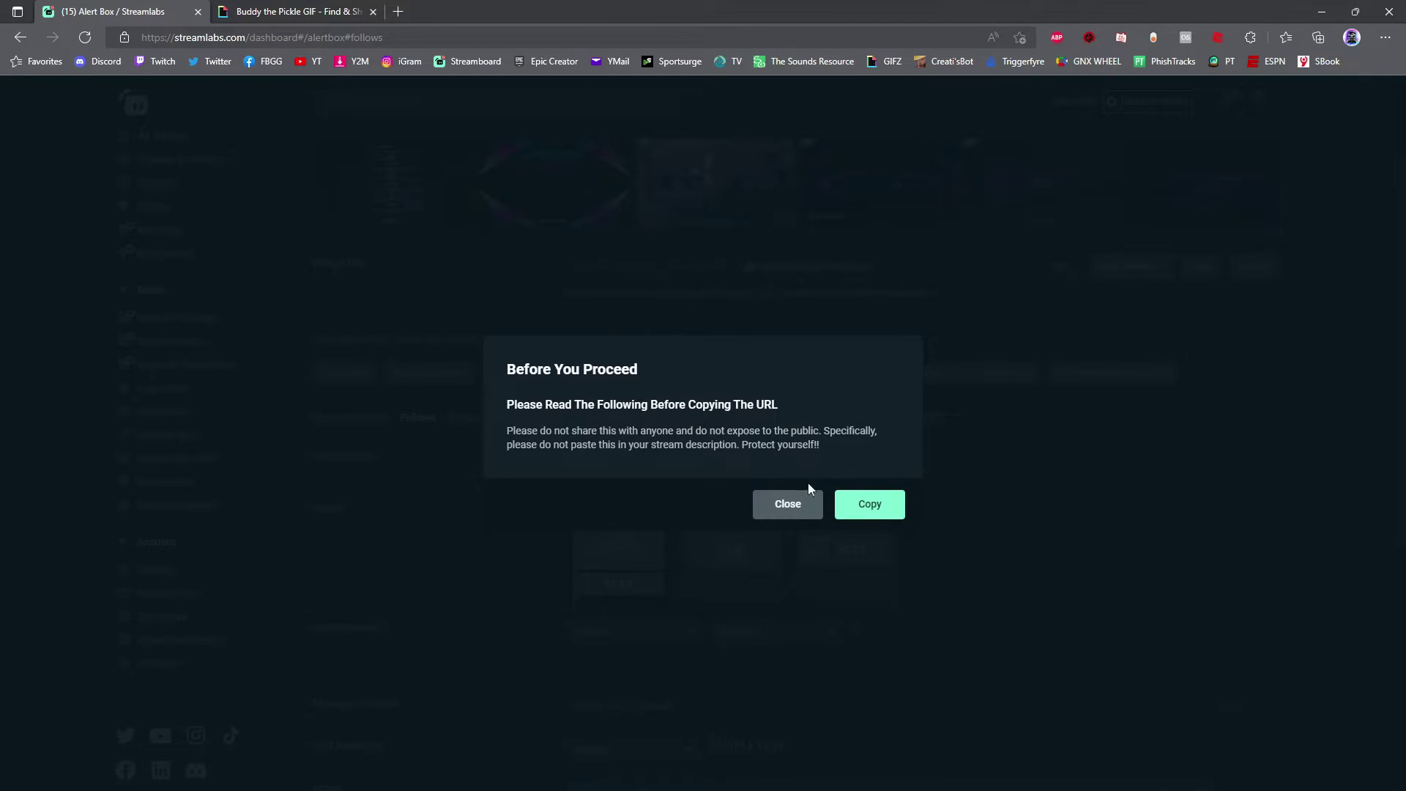
left_click(872, 505)
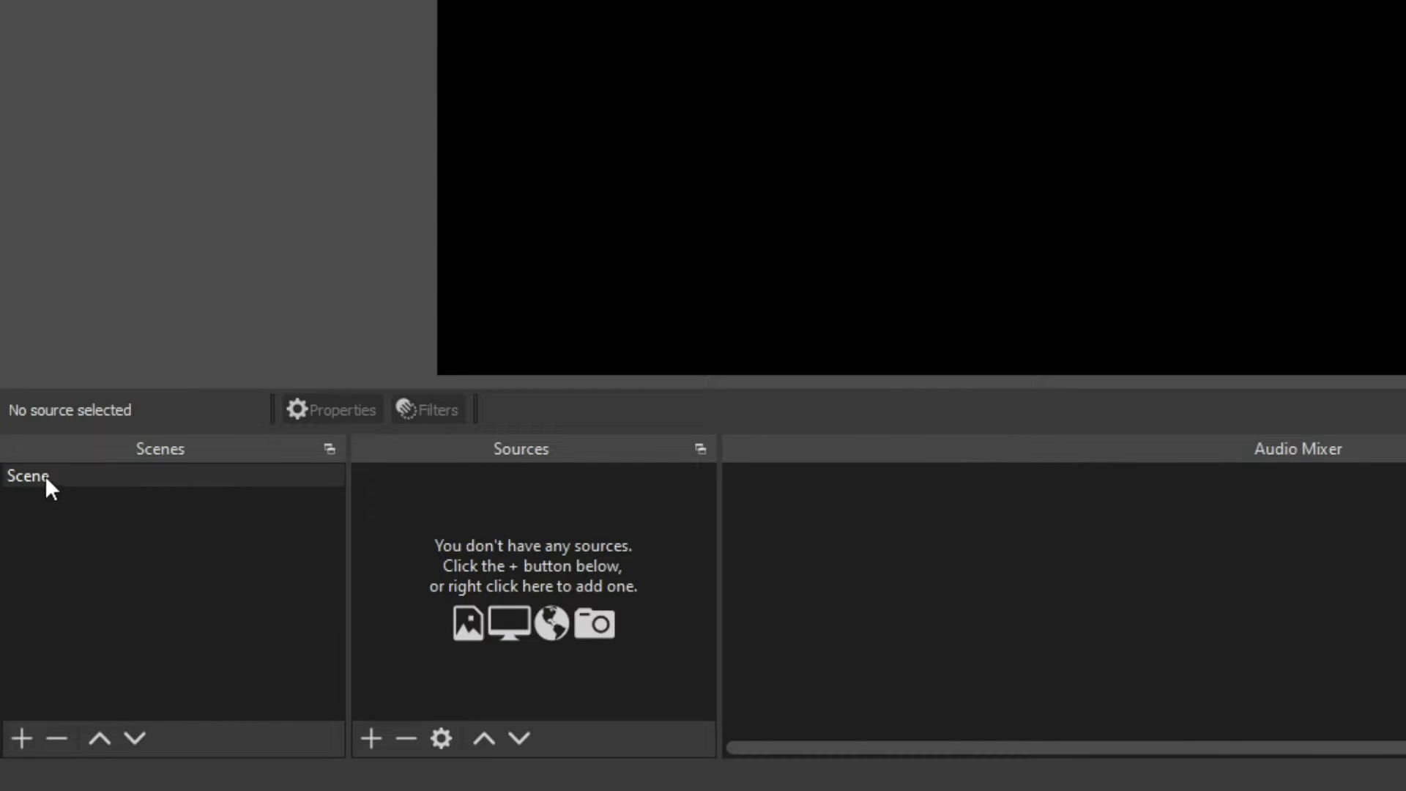
Rename the OBS scene 'Scene' to 'Alert Nest'.
right_click(26, 623)
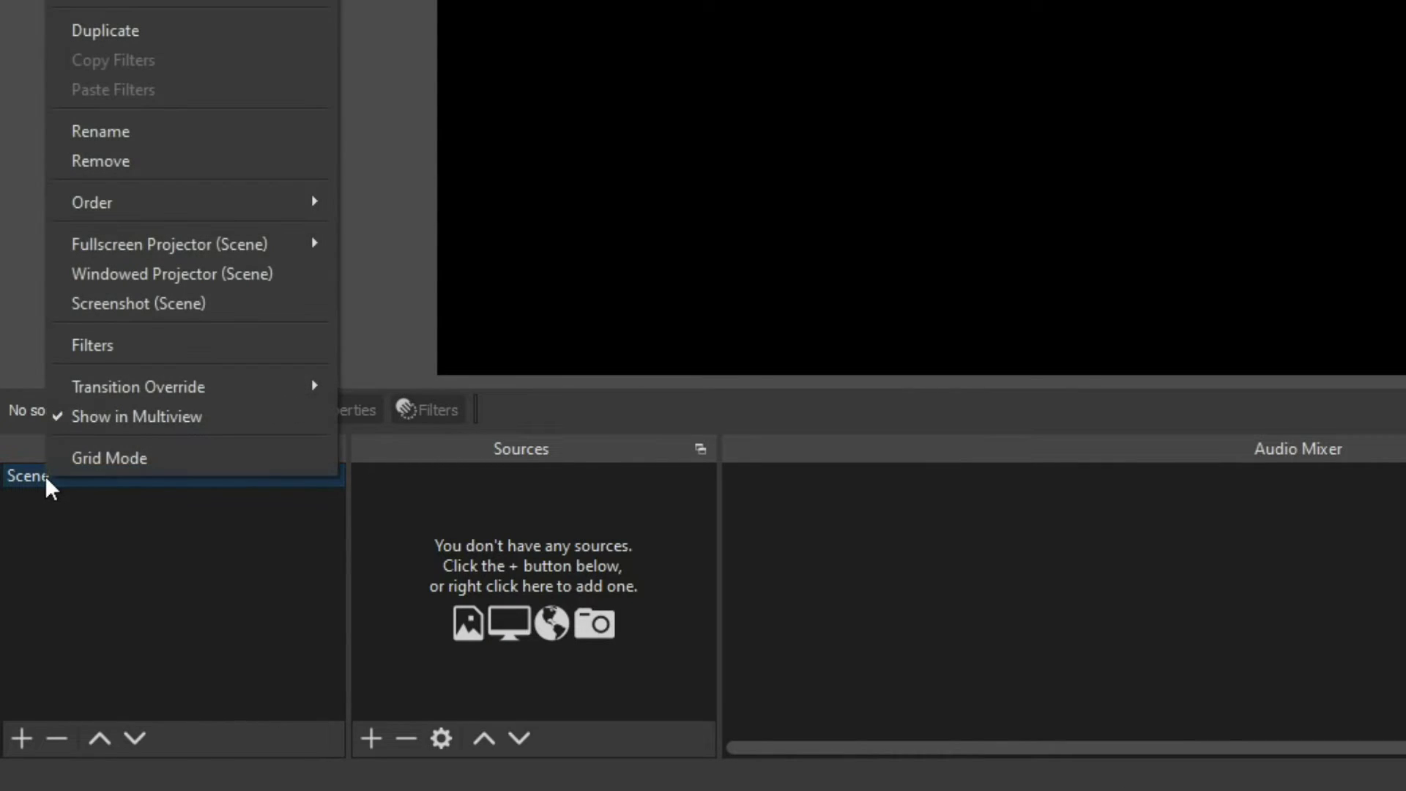
left_click(101, 139)
type("All")
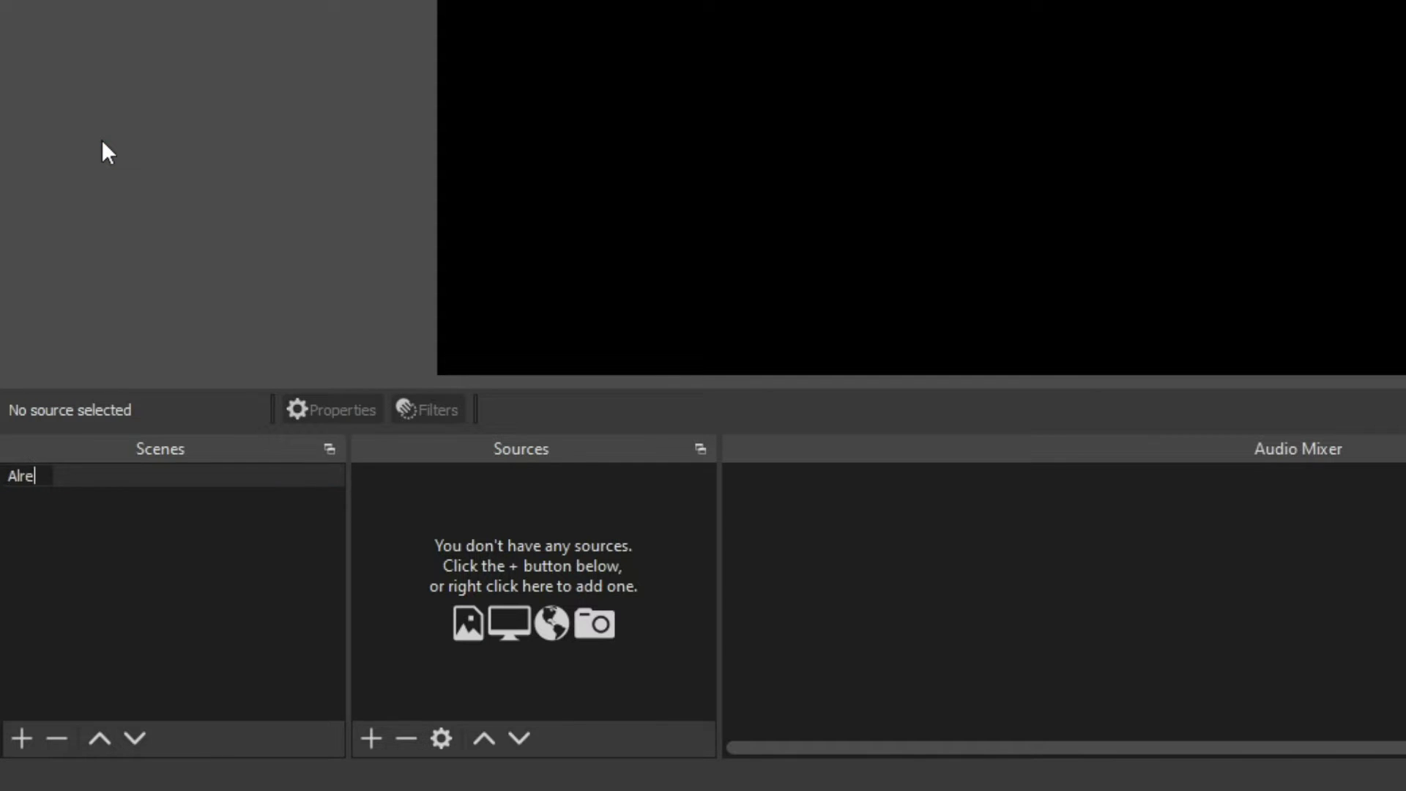
type("ert Nest")
key("Return")
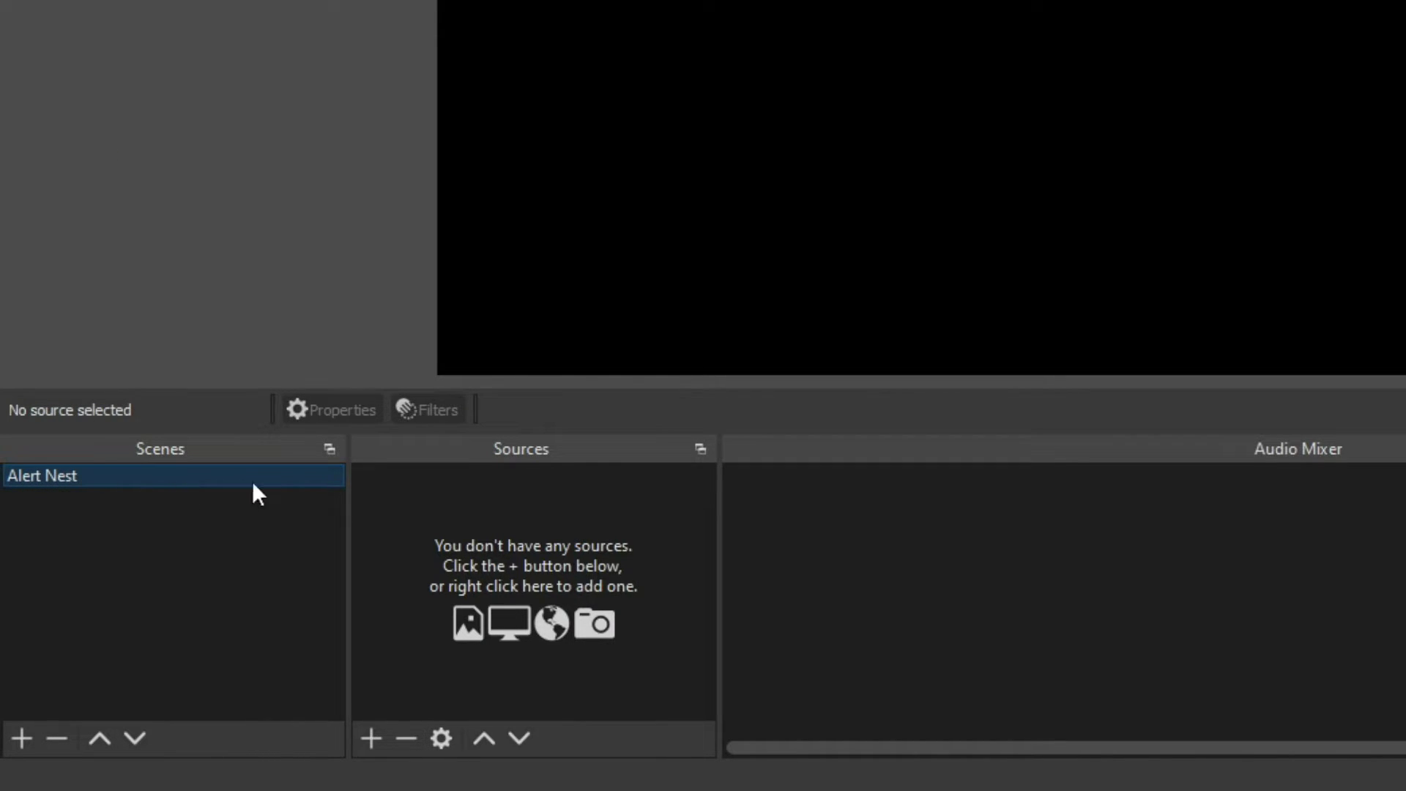
left_click(368, 738)
Add an 'Alerts' browser source using the pasted widget URL, with audio controlled via OBS.
left_click(471, 311)
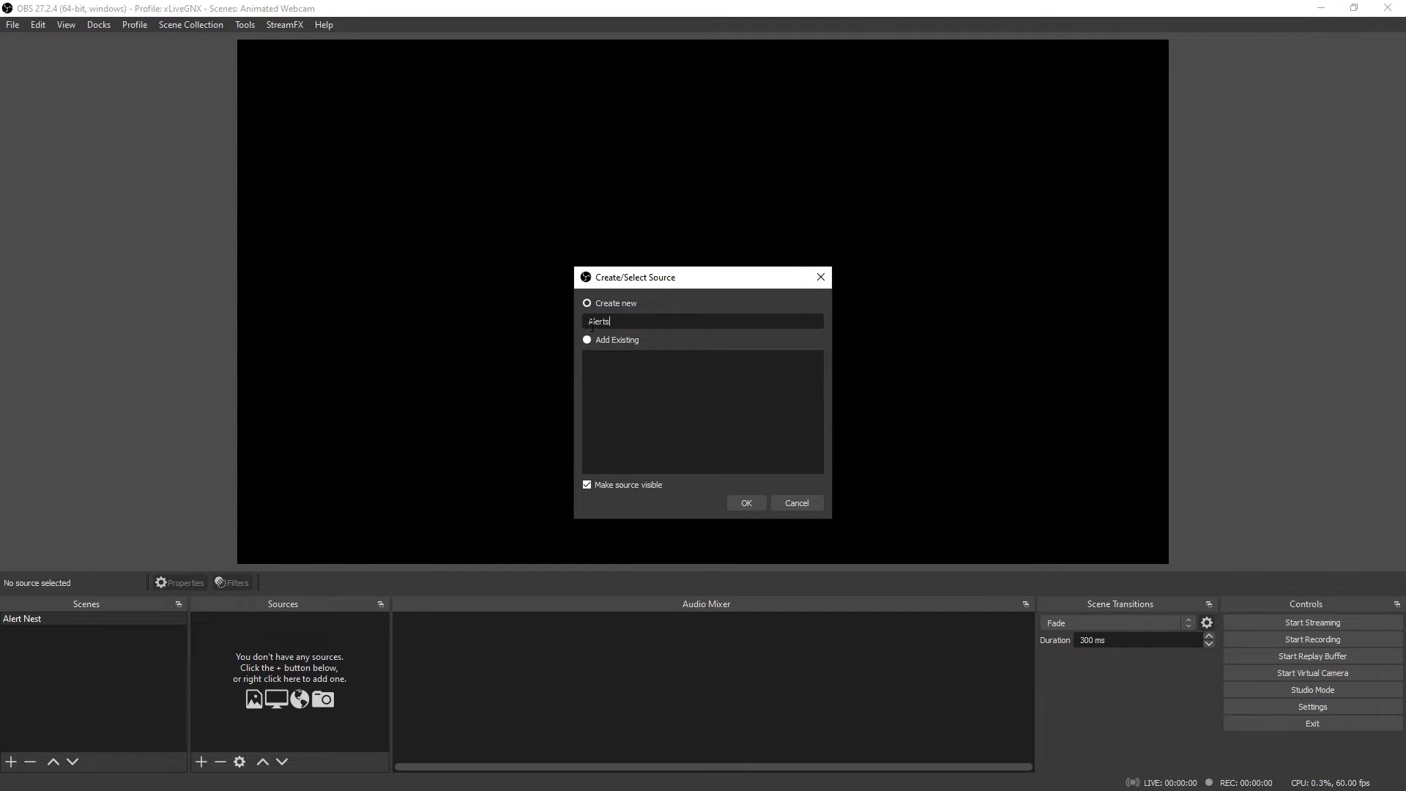
left_click(749, 502)
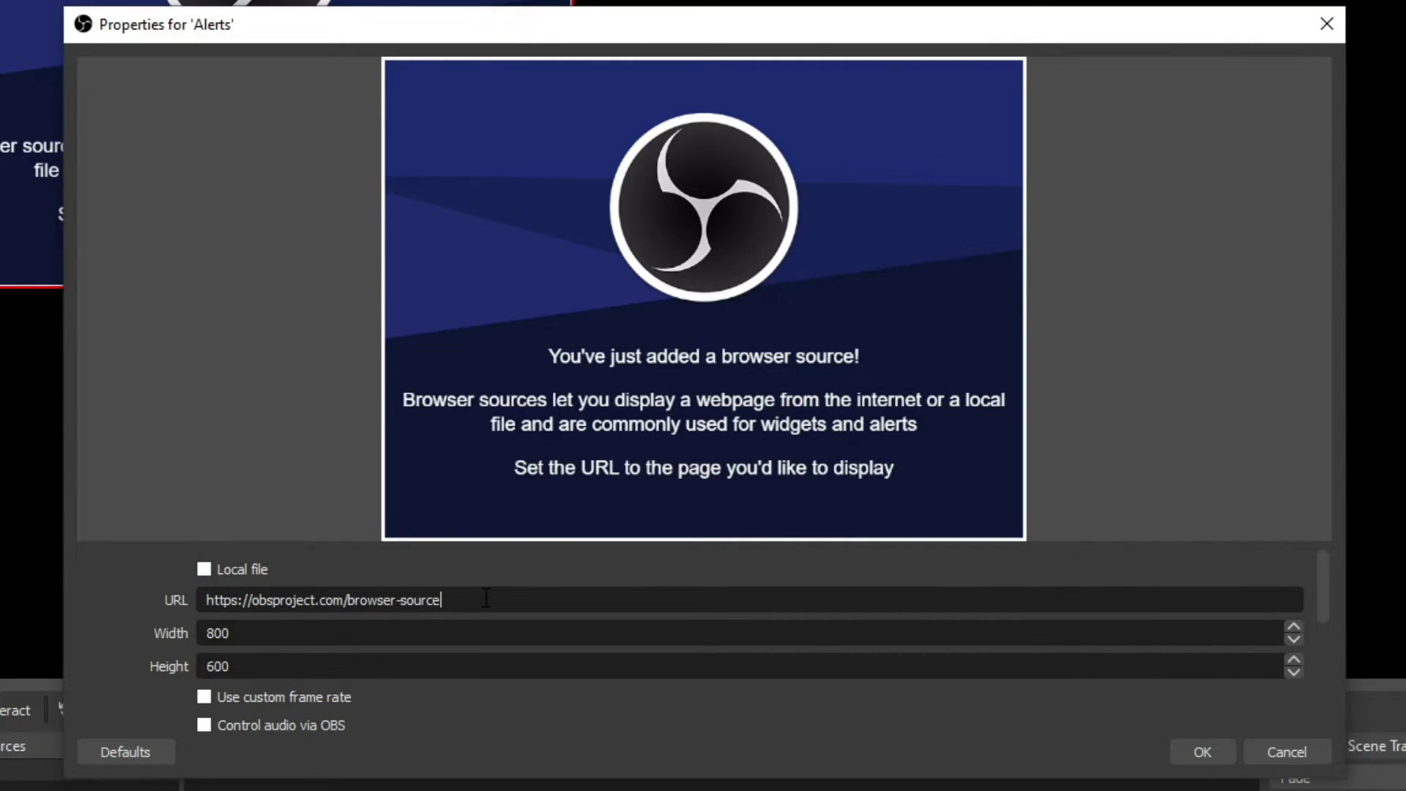
key("ctrl+a")
key("ctrl+v")
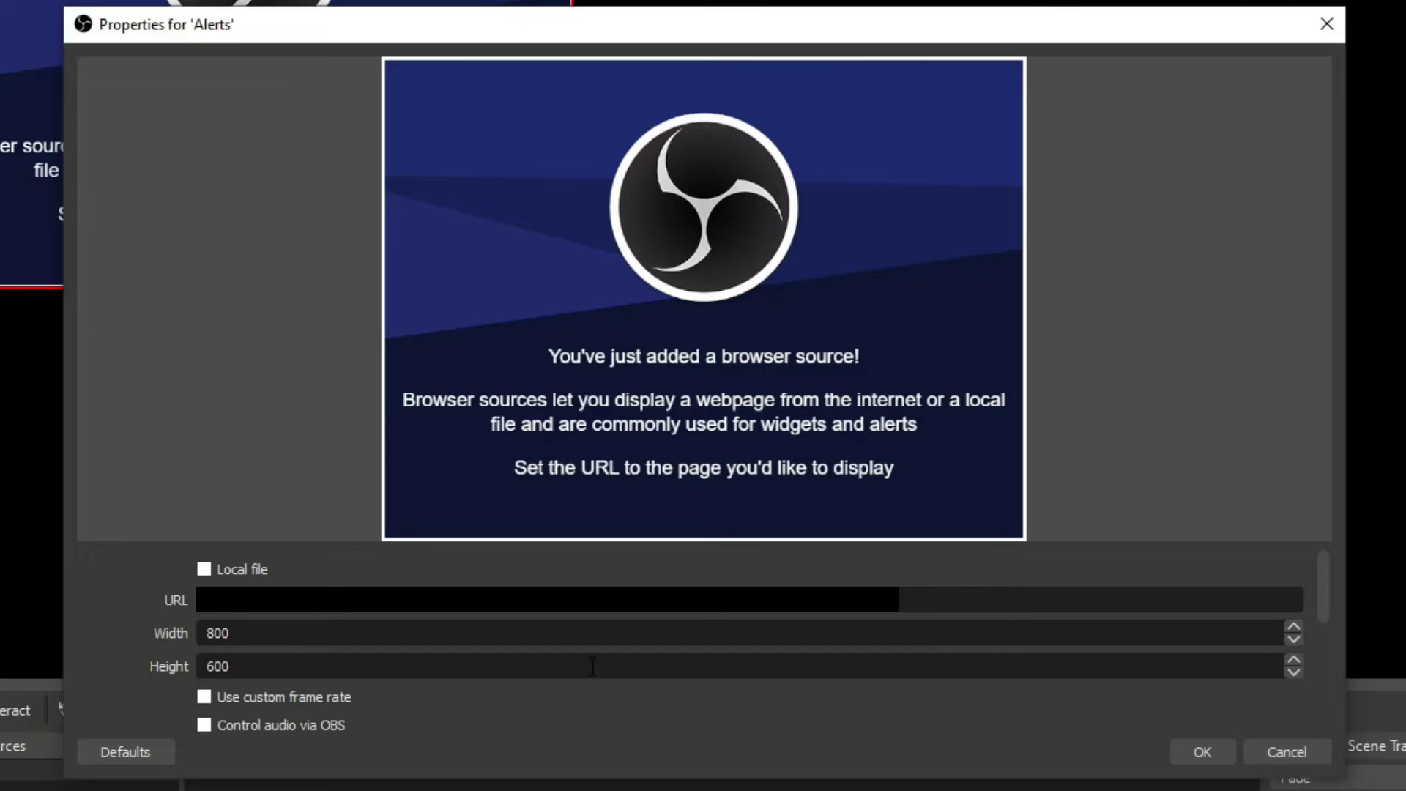
left_click(203, 725)
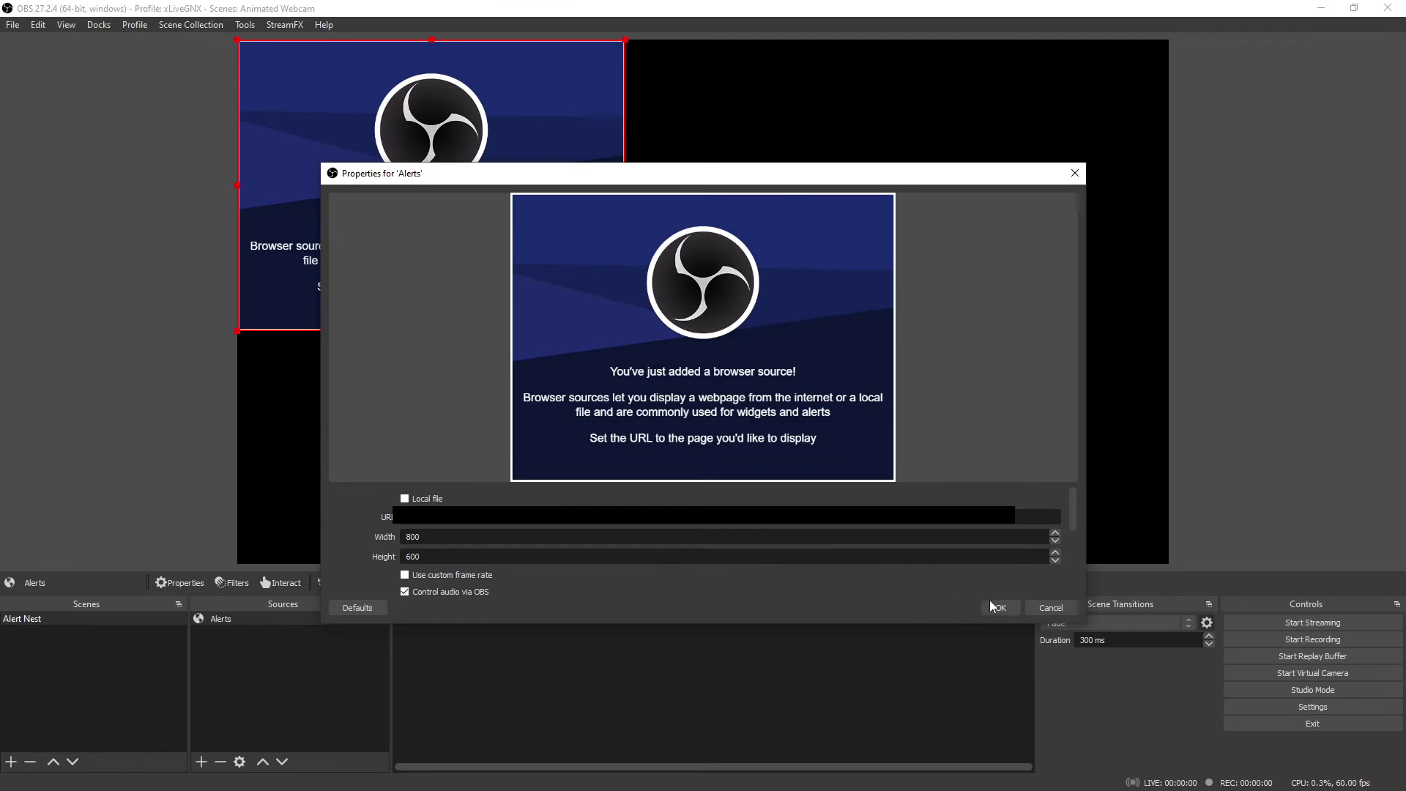
left_click(999, 608)
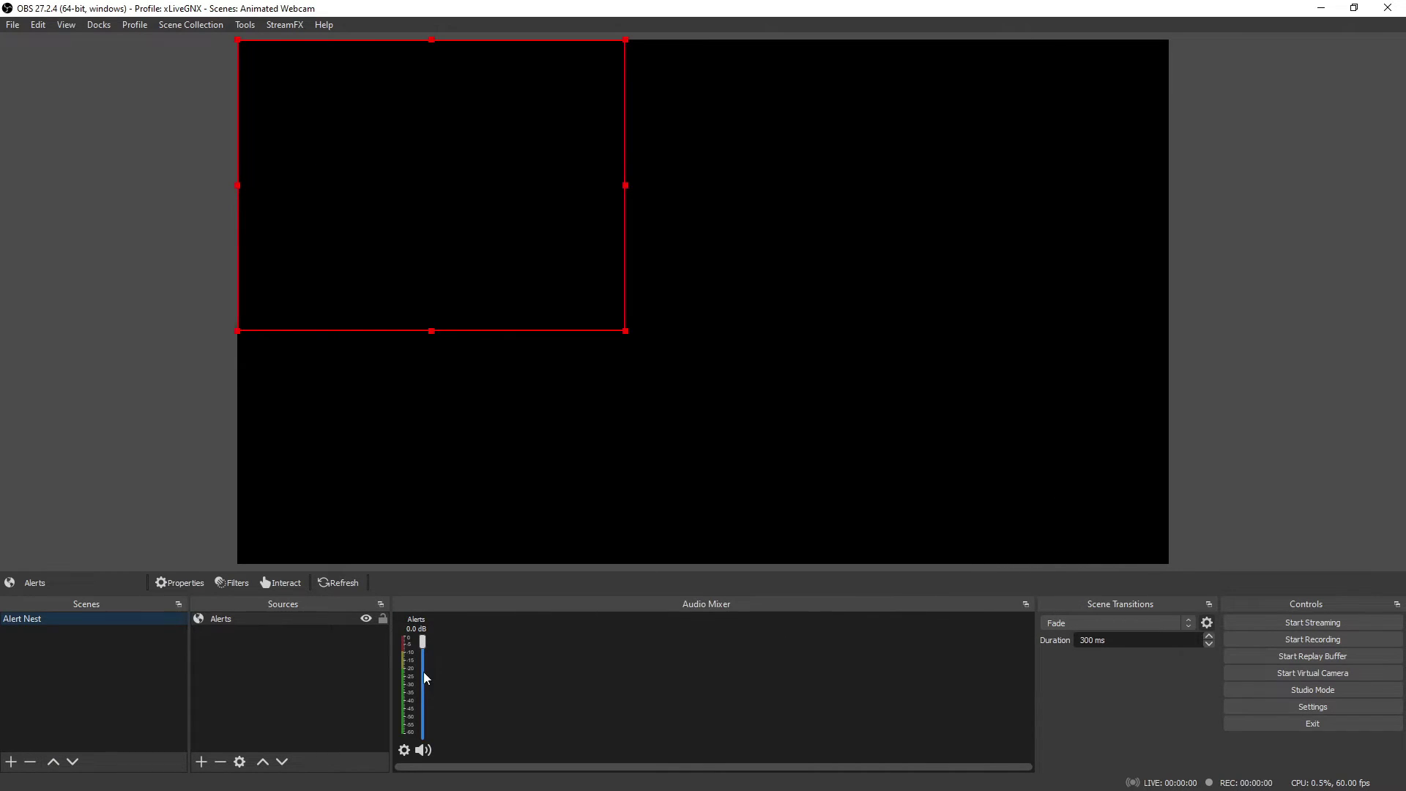
Lower the Alerts fader slightly, then shrink the Alerts source and move it to the canvas's top-right corner.
left_click_drag(426, 641, 427, 659)
left_click_drag(625, 331, 419, 175)
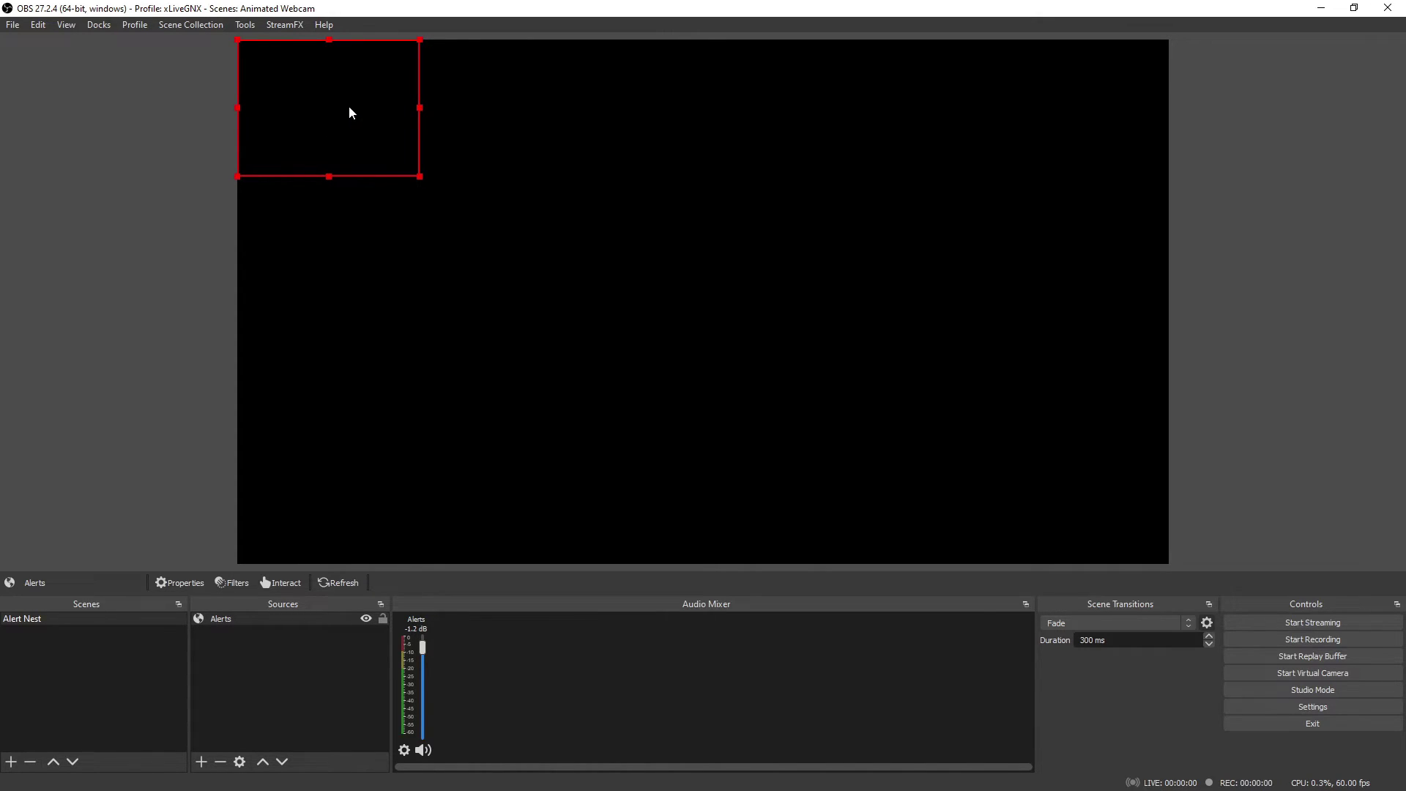
left_click_drag(350, 108, 1094, 108)
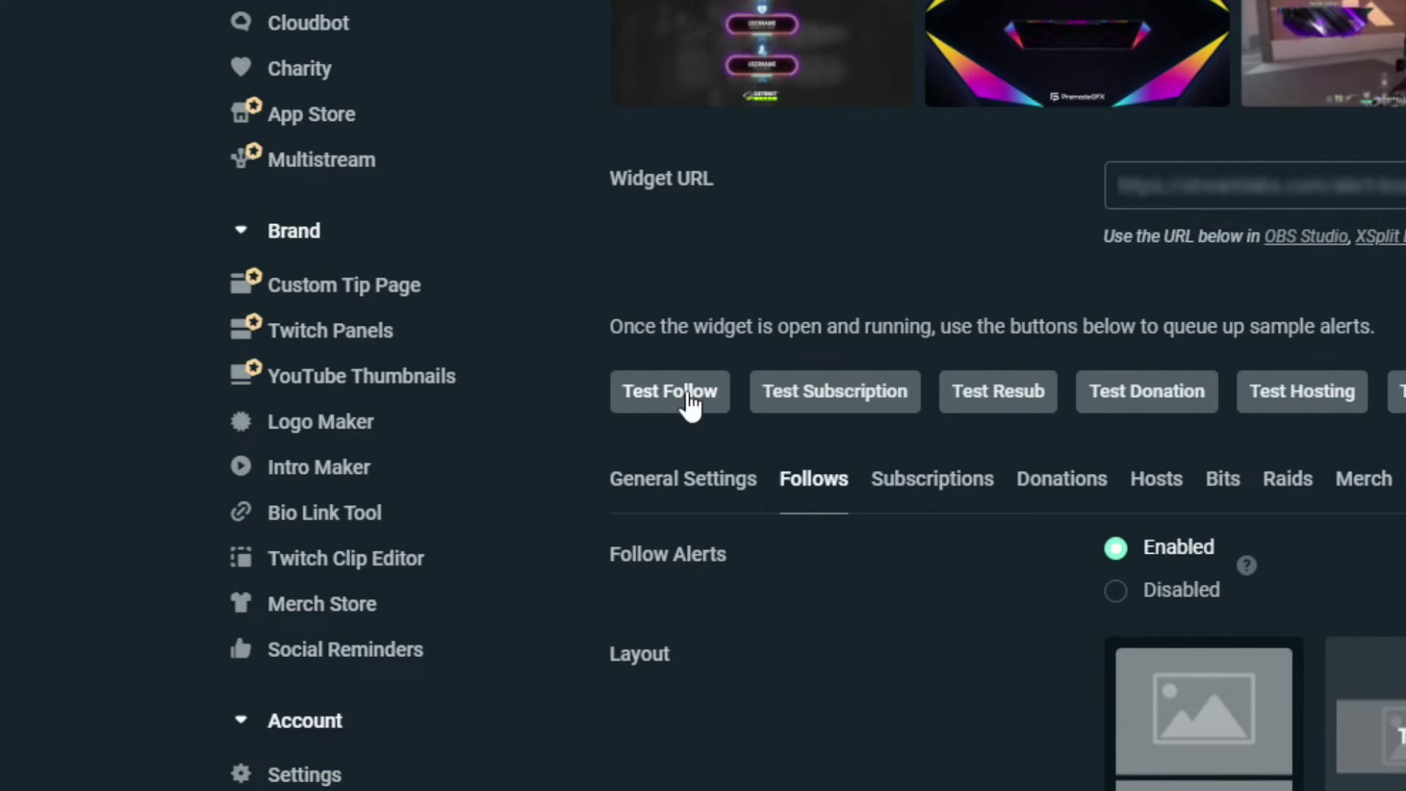
Fire a test follow alert, then enlarge and nudge the Alerts box in the OBS preview.
left_click(688, 402)
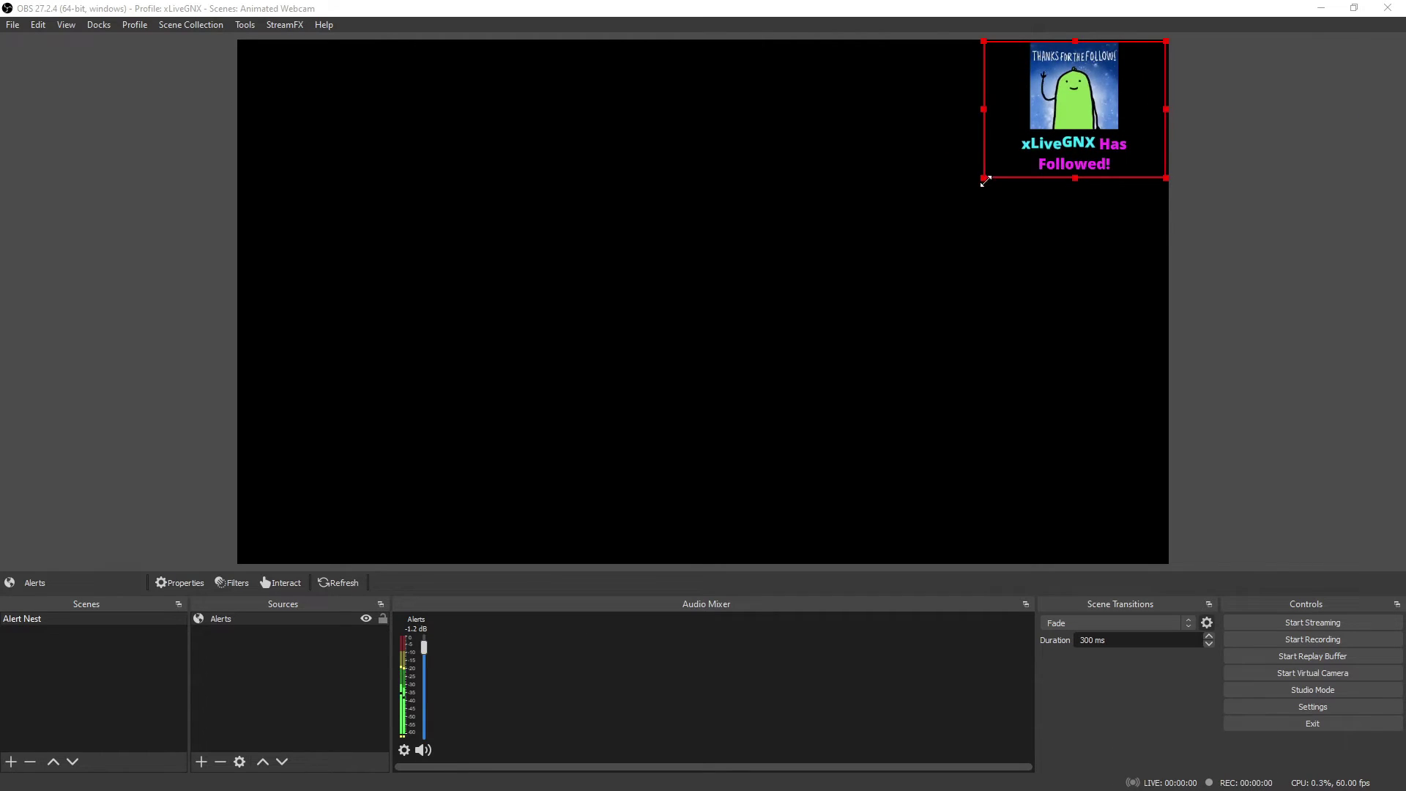
left_click_drag(985, 181, 891, 249)
mouse_move(975, 112)
left_mouse_down()
mouse_move(994, 118)
mouse_move(973, 117)
left_mouse_up()
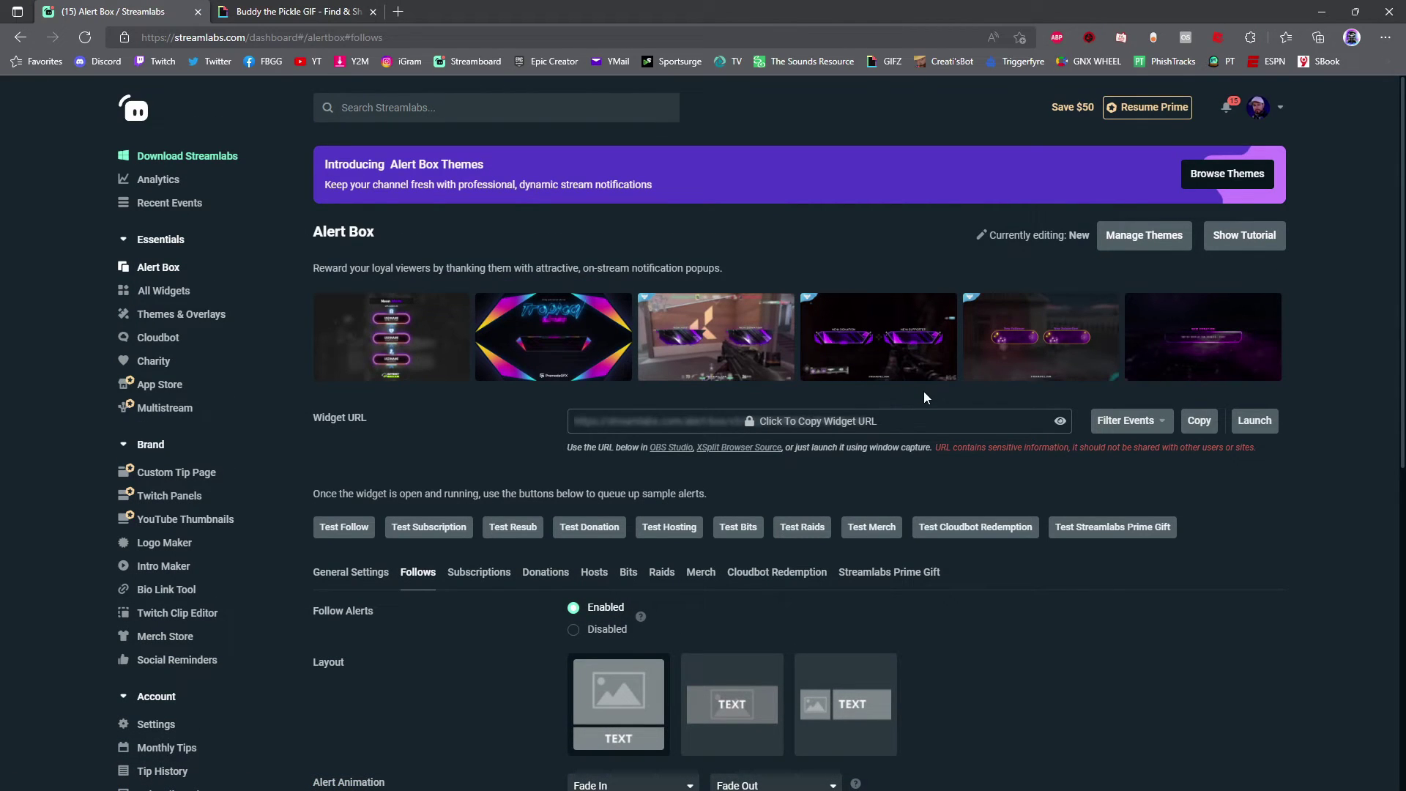
Review the Subscriptions and Donations alert settings on the Streamlabs Alert Box page.
scroll(535, 377, "down", 1)
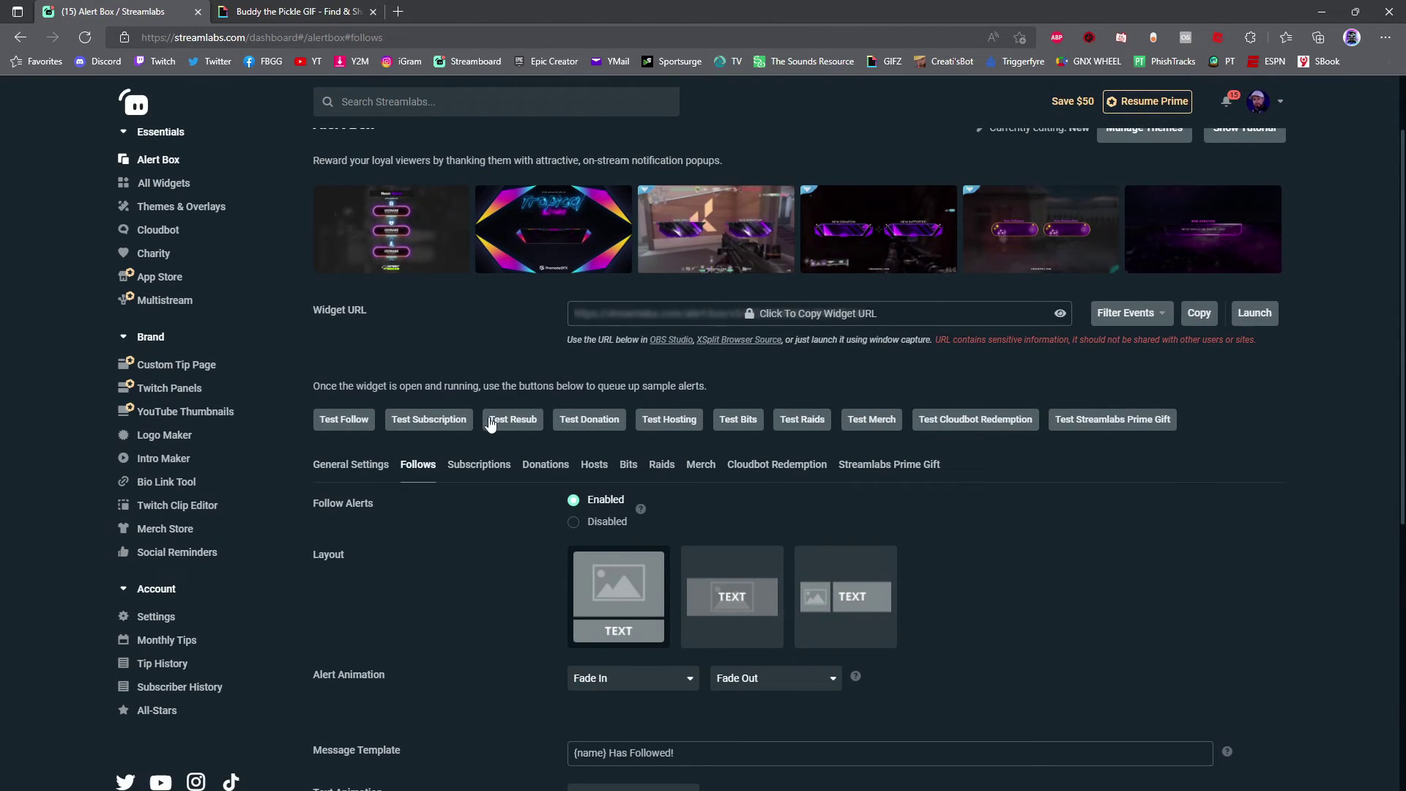
left_click(480, 473)
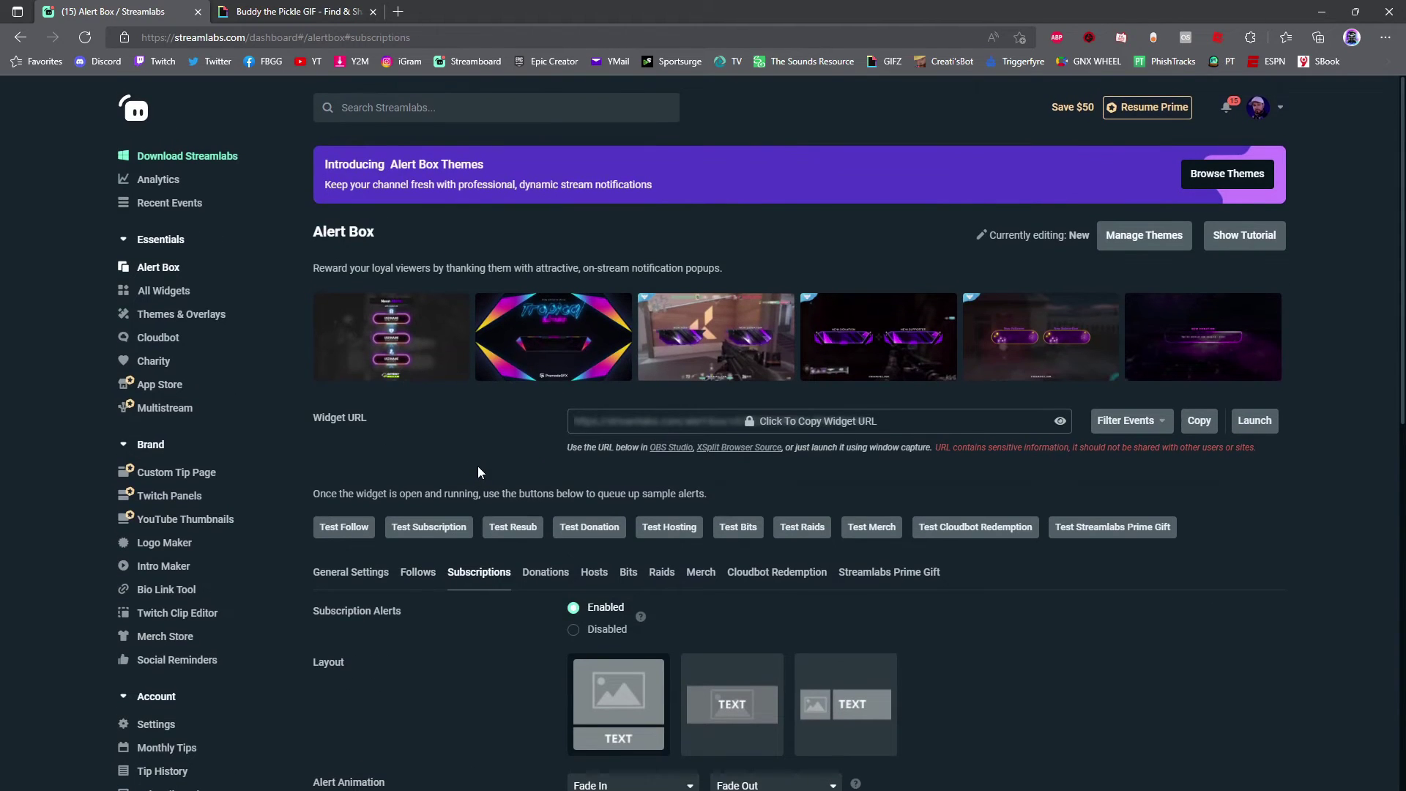
scroll(477, 469, "down", 2)
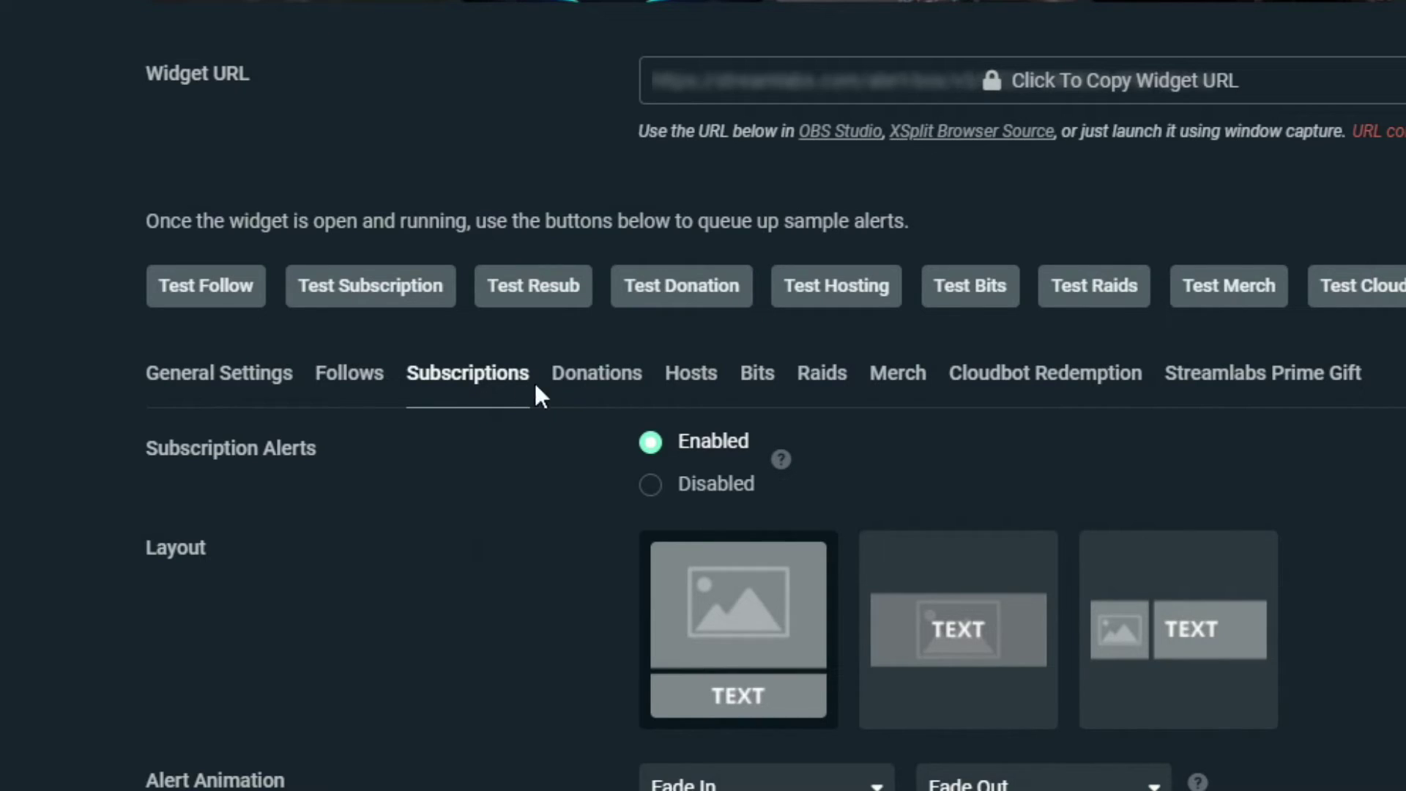
left_click(575, 375)
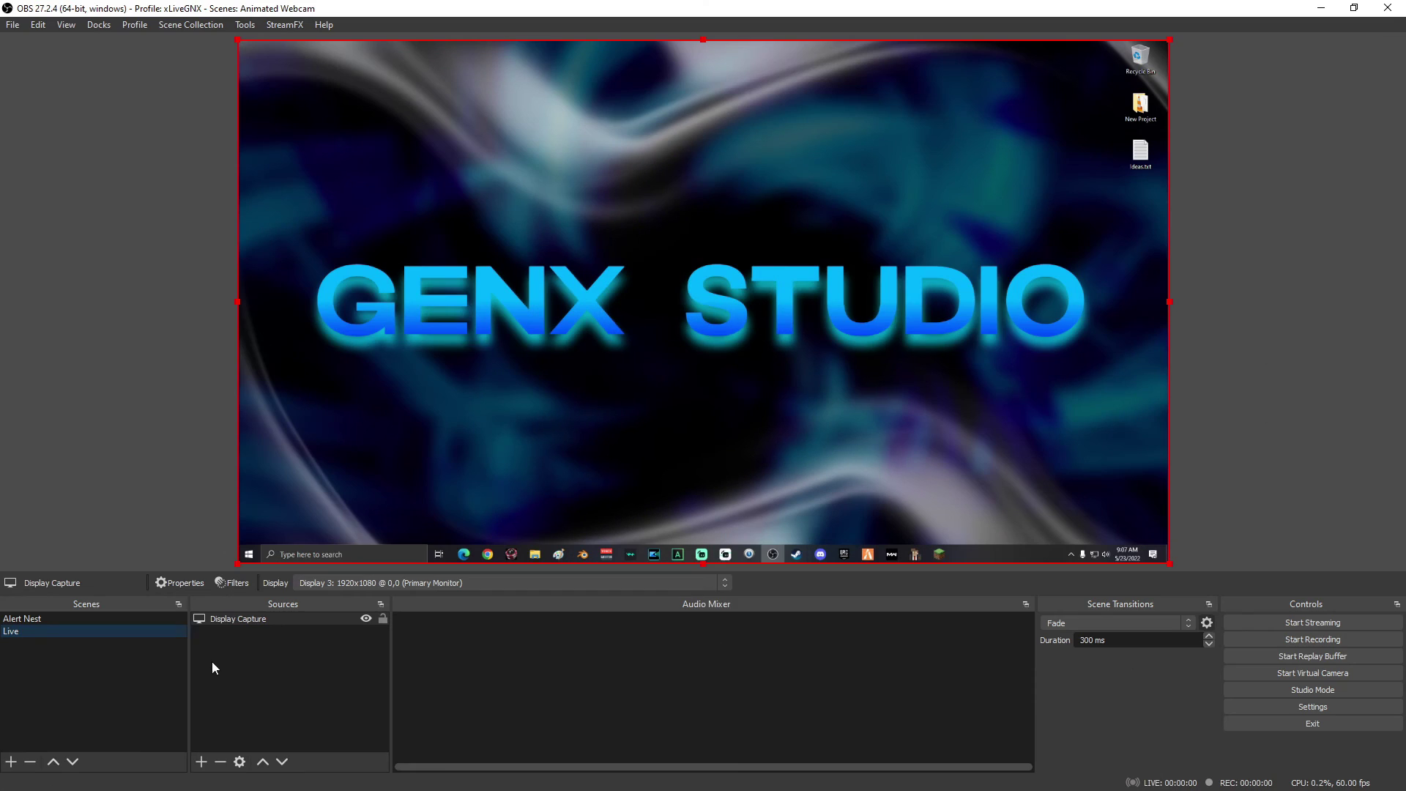
Add the existing Alert Nest scene as a source in Live, then switch back to Alert Nest.
left_click(200, 763)
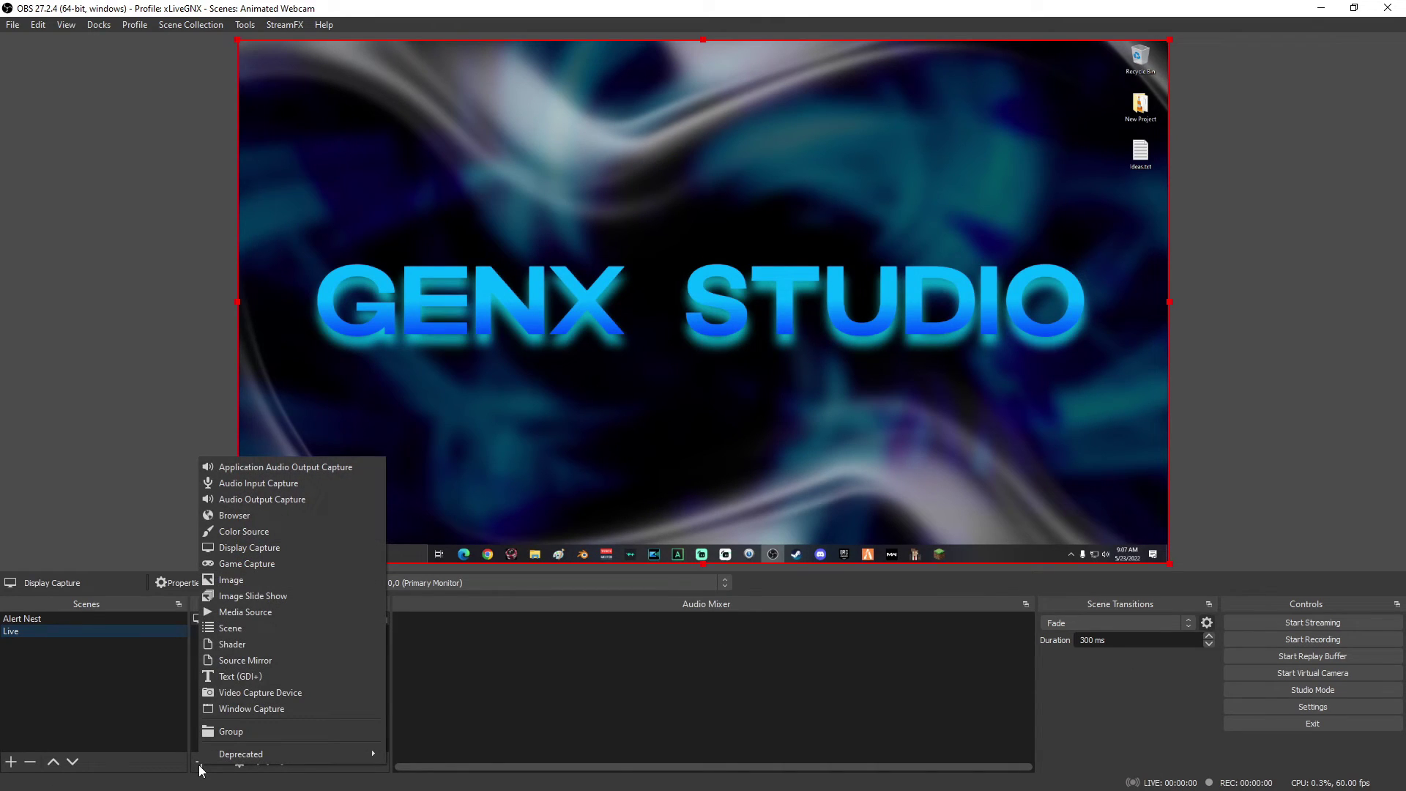
left_click(236, 628)
left_click(605, 357)
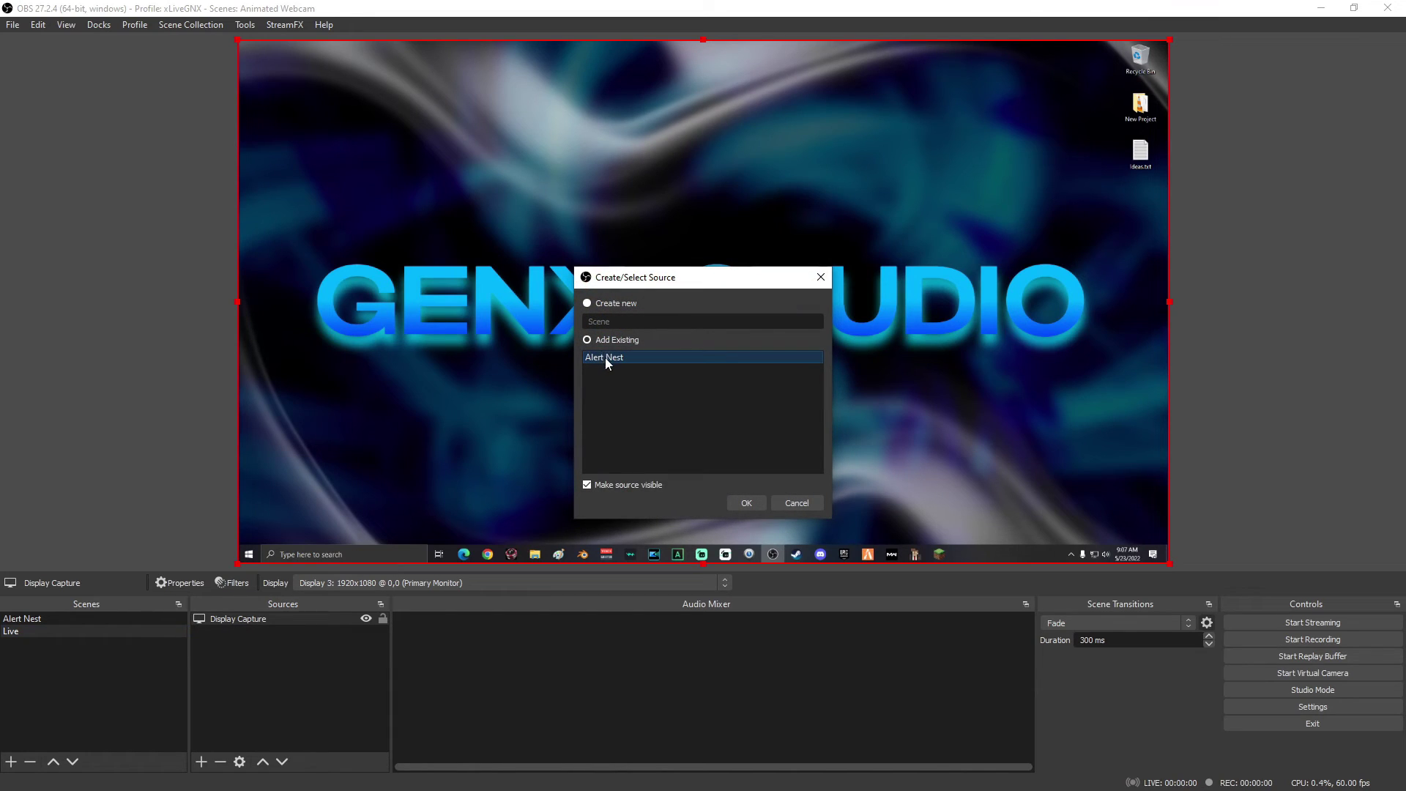
left_click(747, 503)
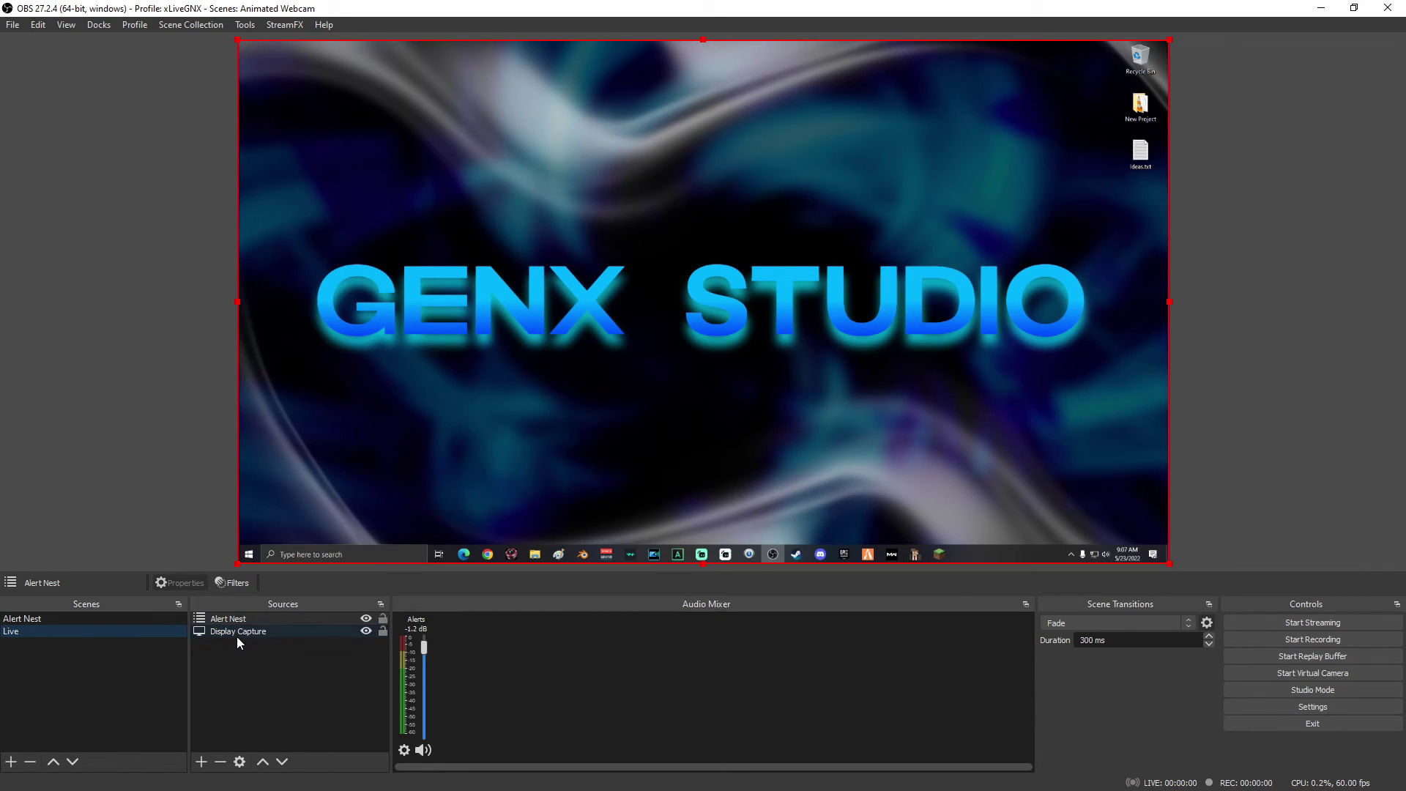
left_click(141, 621)
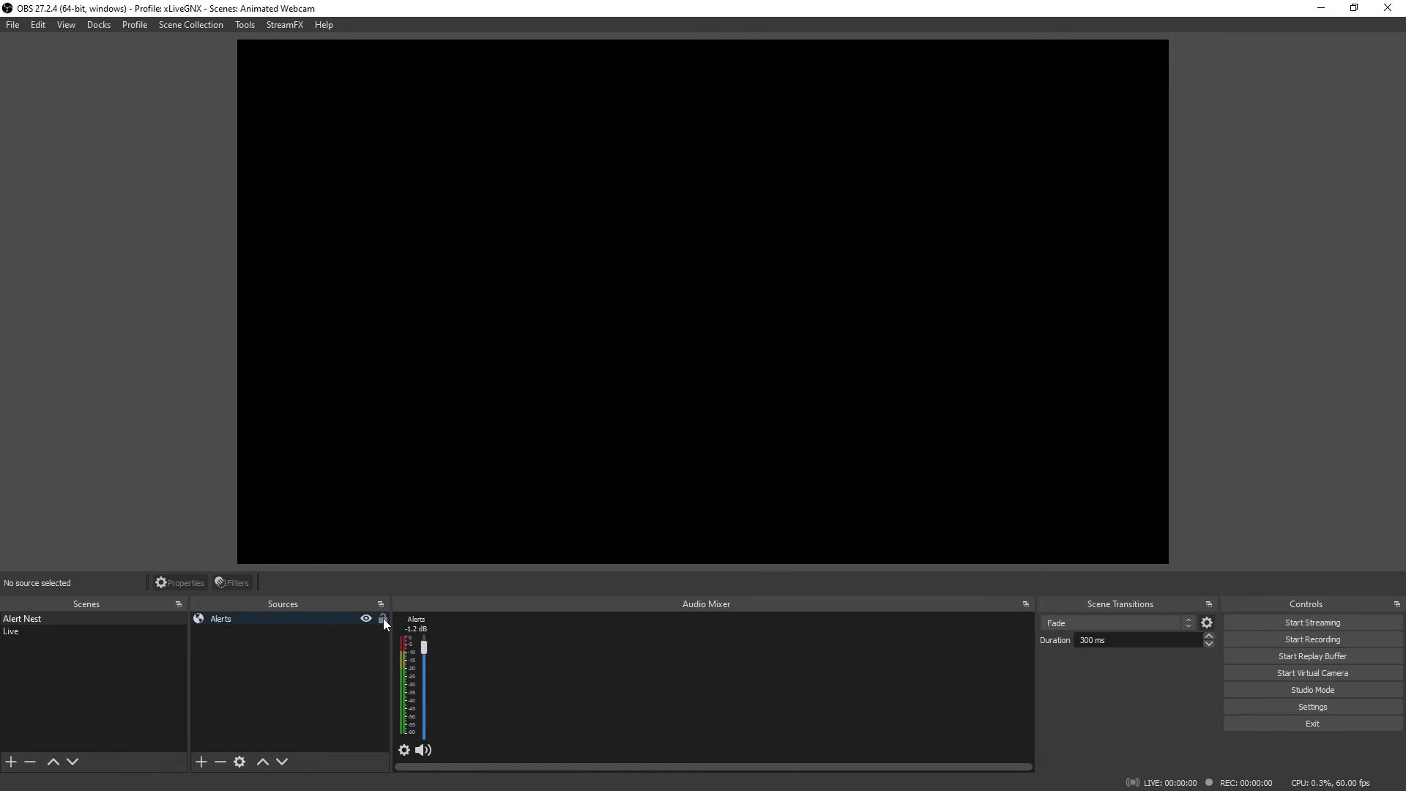
Select the Alerts browser source in the upper right of the Alert Nest preview.
left_click(892, 252)
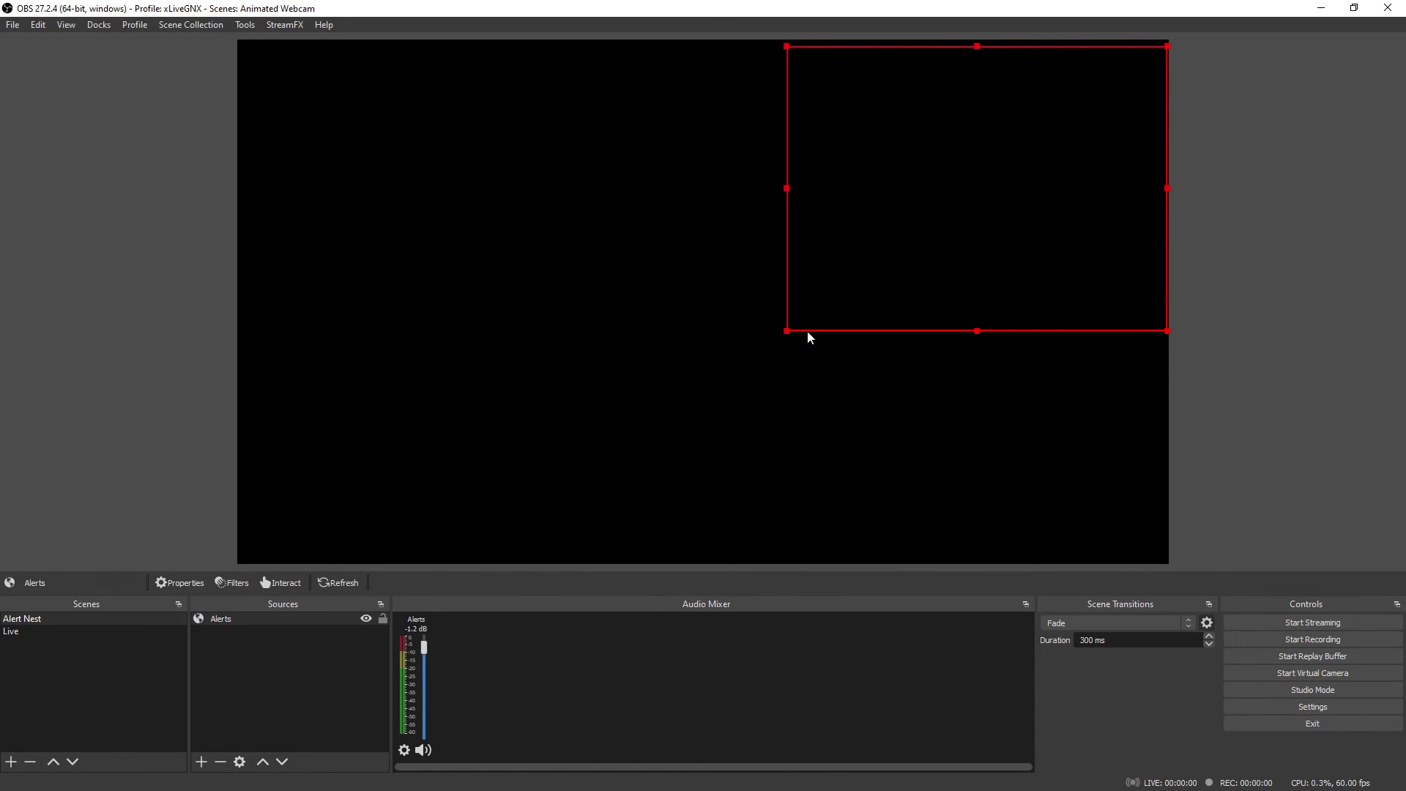